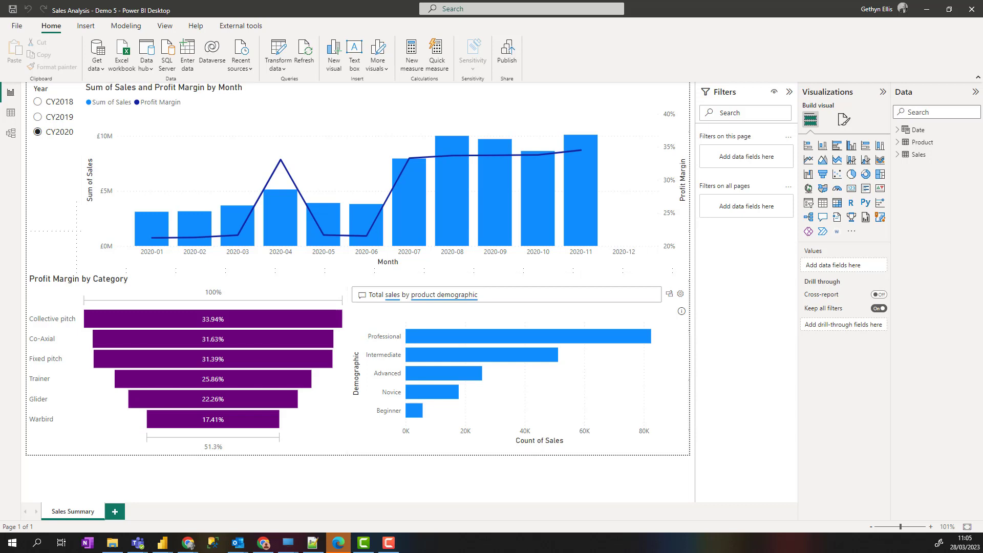
Add a new report page and rename it Profit Analysis
click(115, 512)
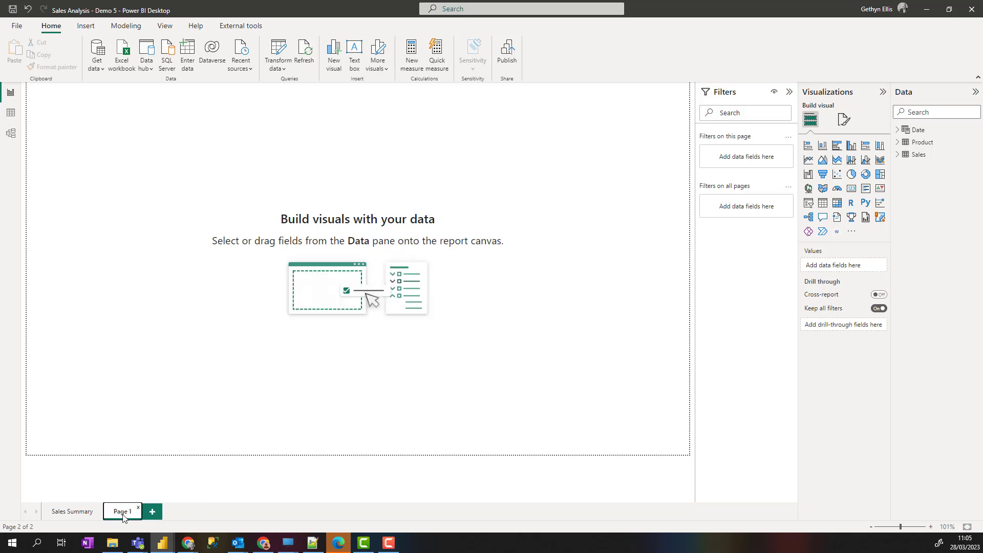
right_click(122, 515)
click(163, 487)
text(Profit An)
key(Return)
Add another report page and rename it Category analysis
click(177, 514)
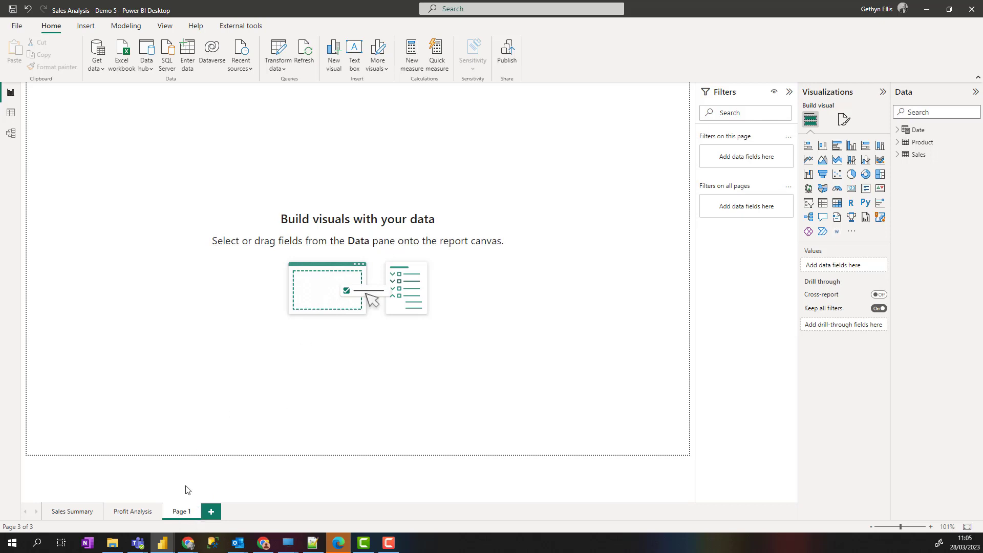
right_click(182, 512)
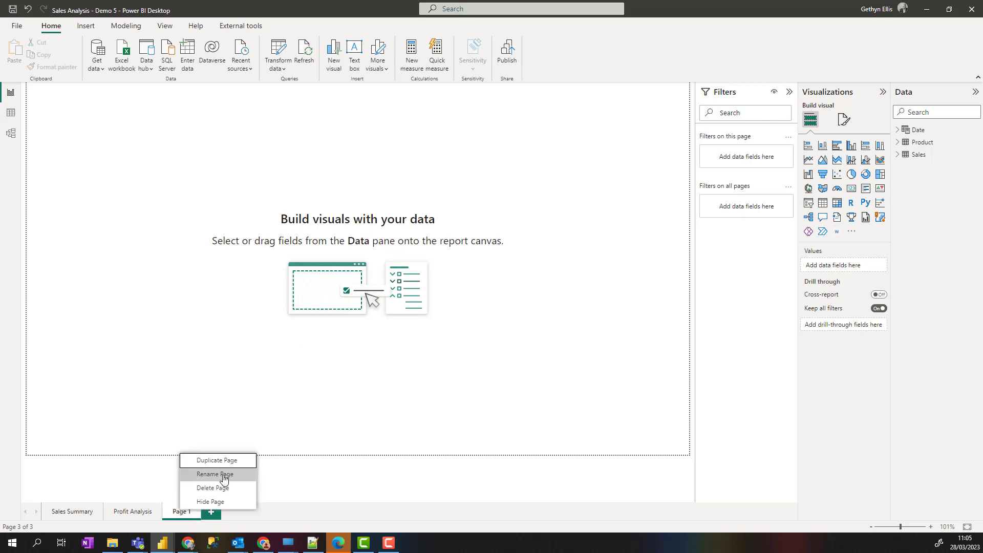
click(224, 478)
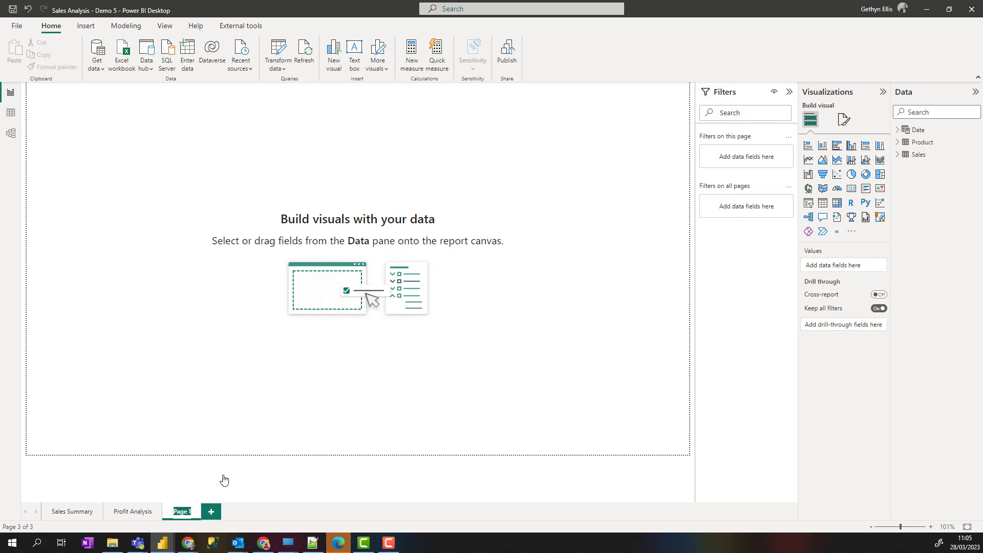
text(Category Analysis)
key(Return)
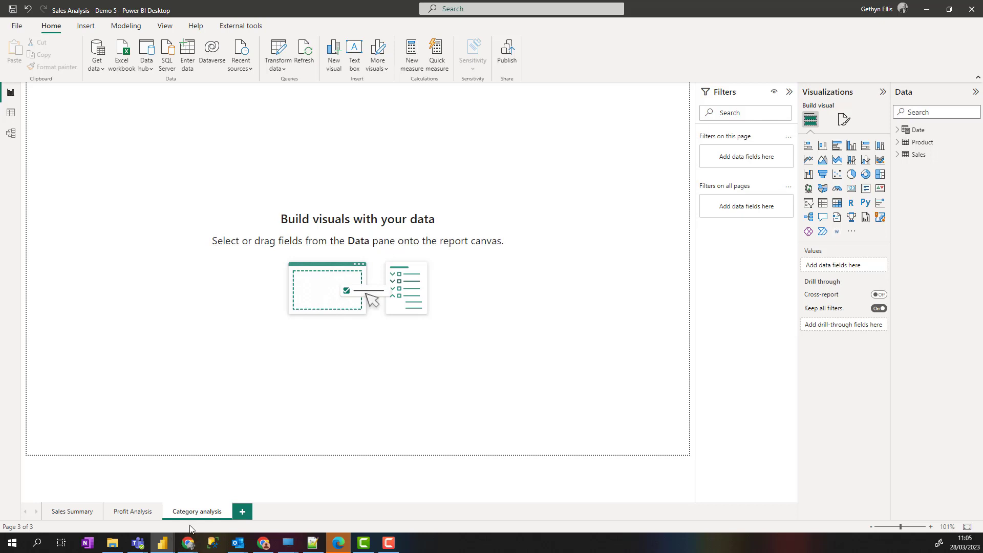
Copy the Year slicer from the Sales Summary page to the Profit Analysis page, keeping the two slicers in sync
click(134, 513)
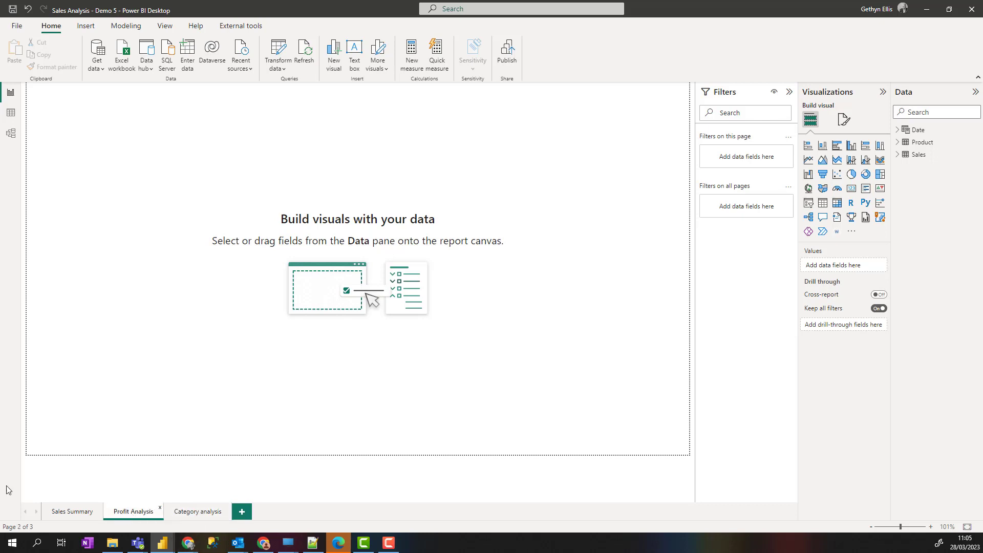
click(83, 514)
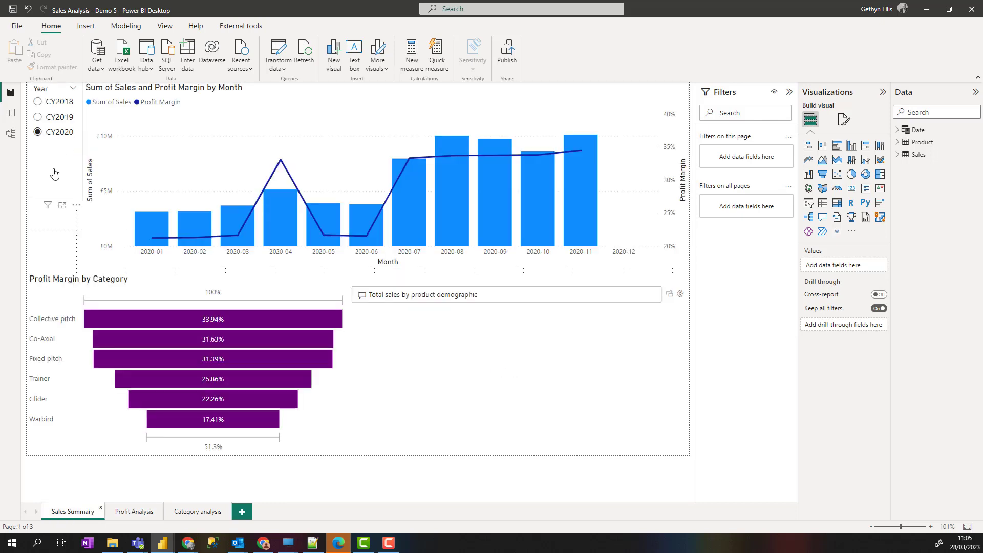
click(57, 154)
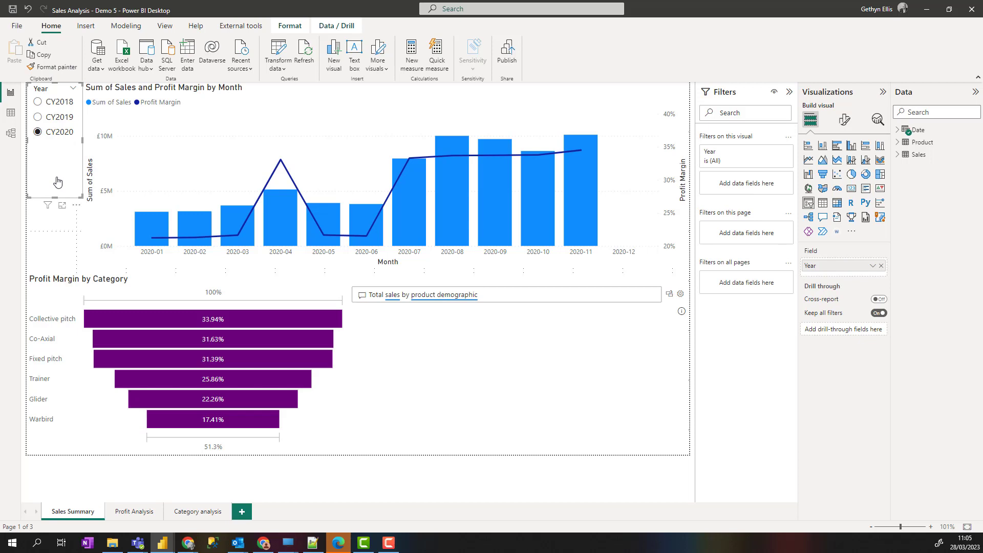
click(135, 512)
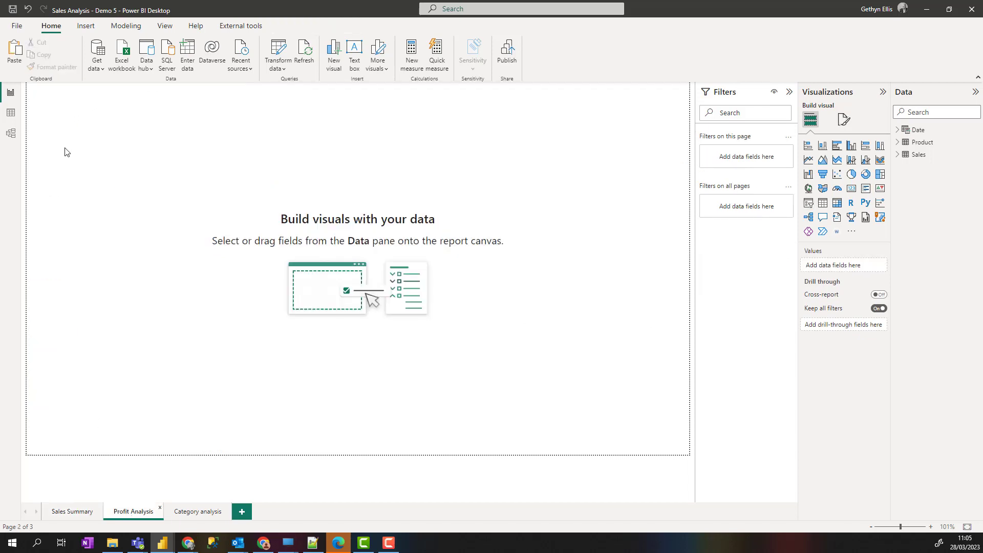
key(ctrl+v)
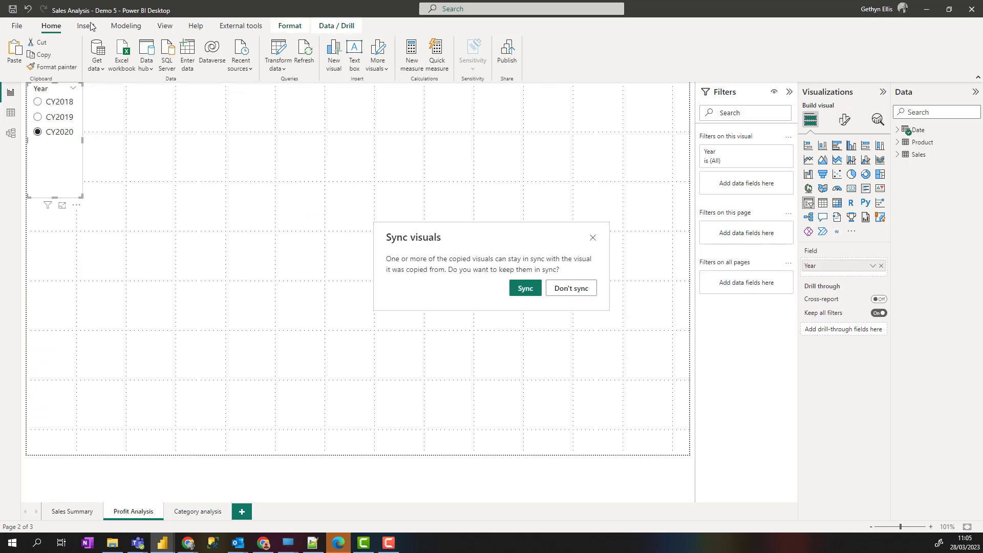
click(525, 290)
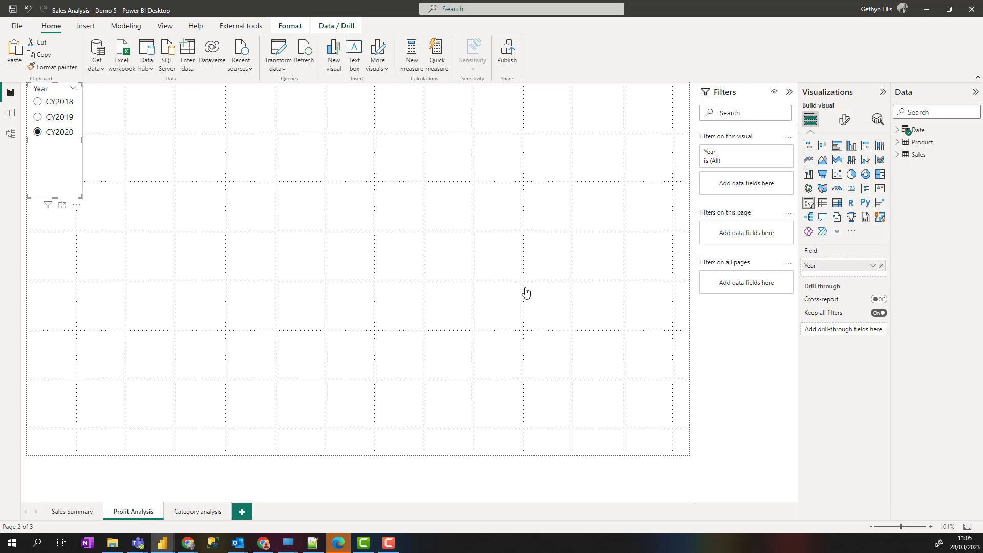
Insert a decomposition tree beside the Year slicer and enlarge it to fill the rest of the Profit Analysis page
click(85, 32)
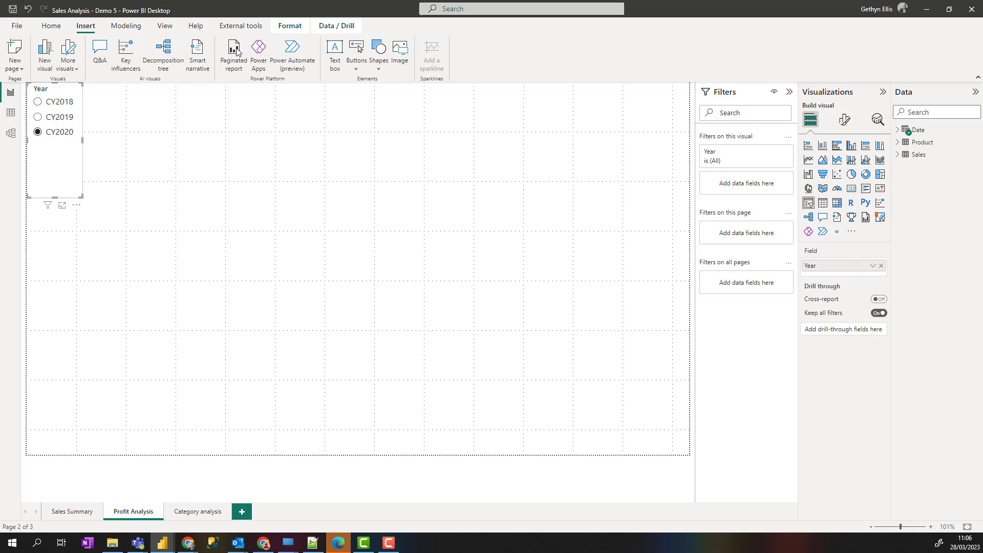
click(165, 67)
drag(152, 331, 131, 141)
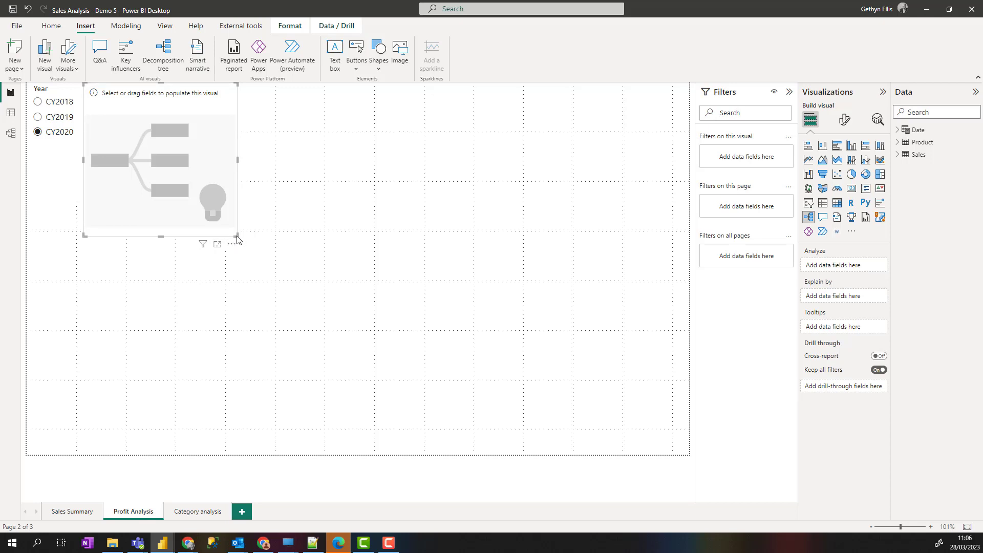
drag(237, 237, 683, 437)
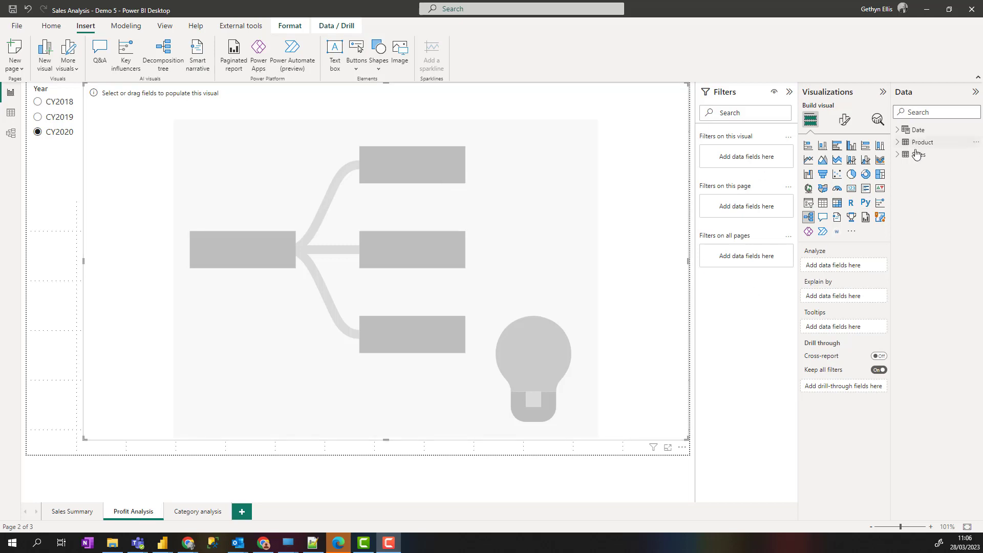
Set the decomposition tree to analyze Profit Margin from Sales, explained by Demographic and the Products hierarchy from Product
click(897, 159)
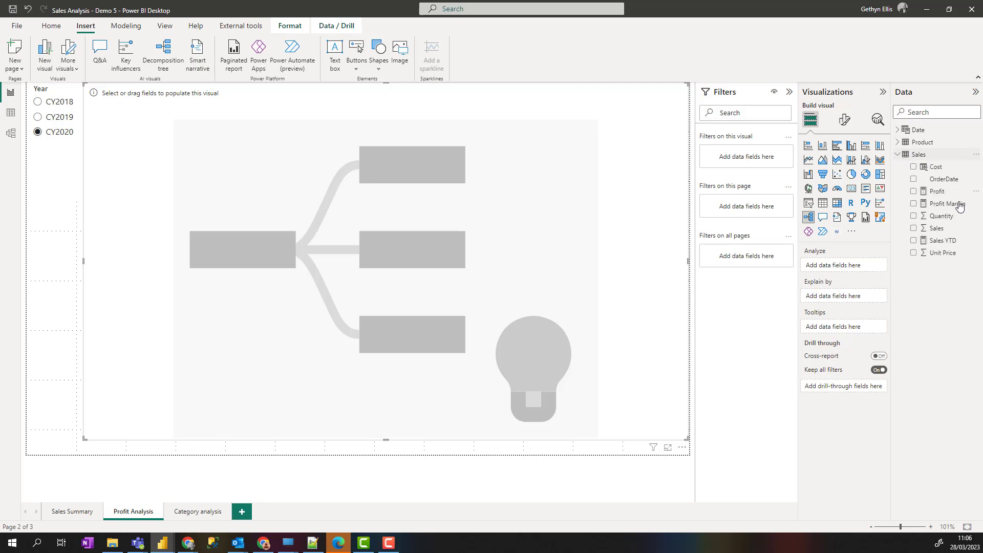
drag(959, 204, 863, 264)
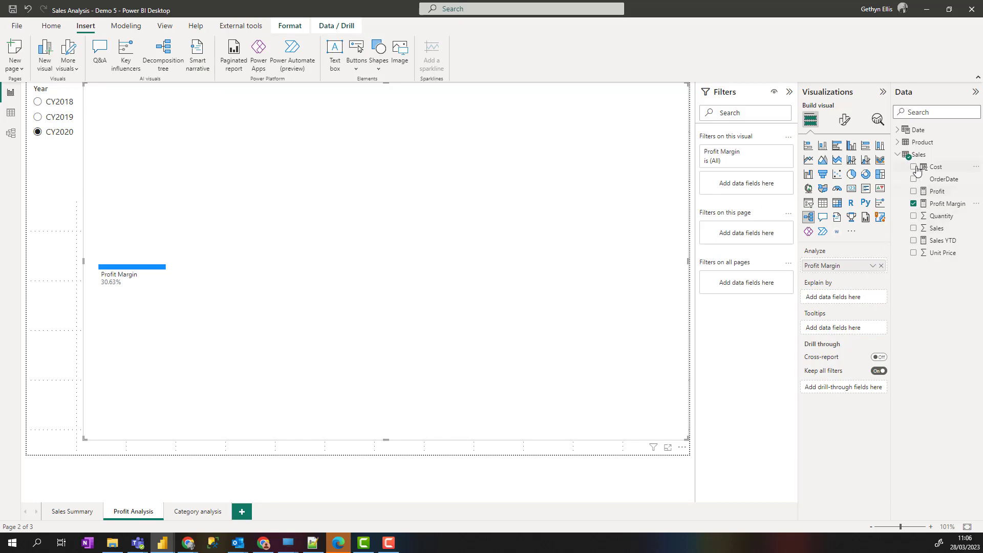
click(898, 144)
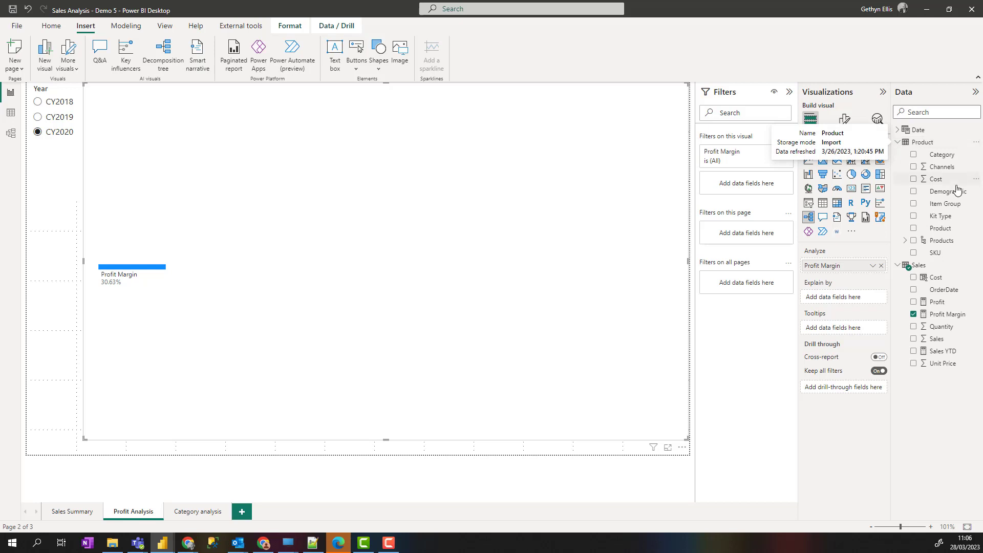
drag(949, 192, 860, 300)
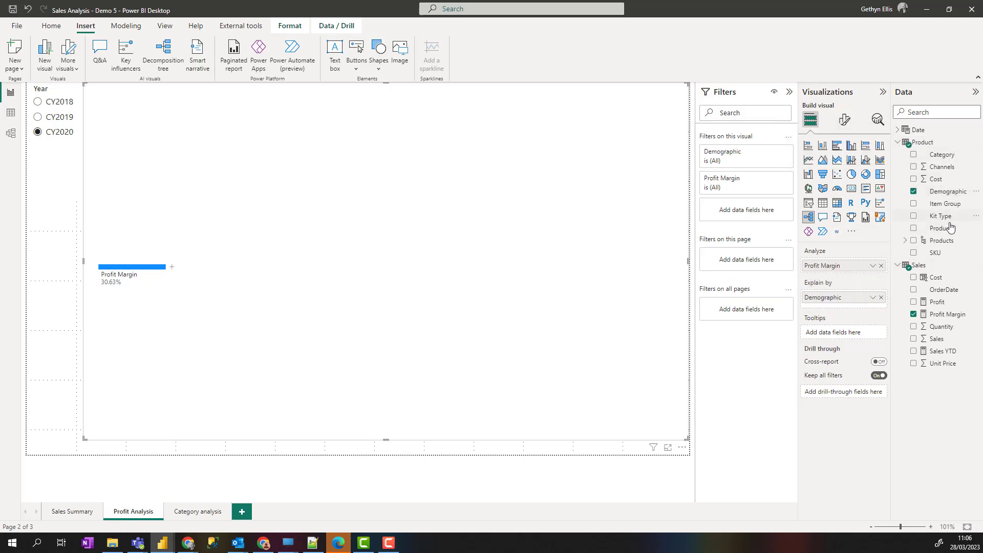
drag(943, 241, 858, 314)
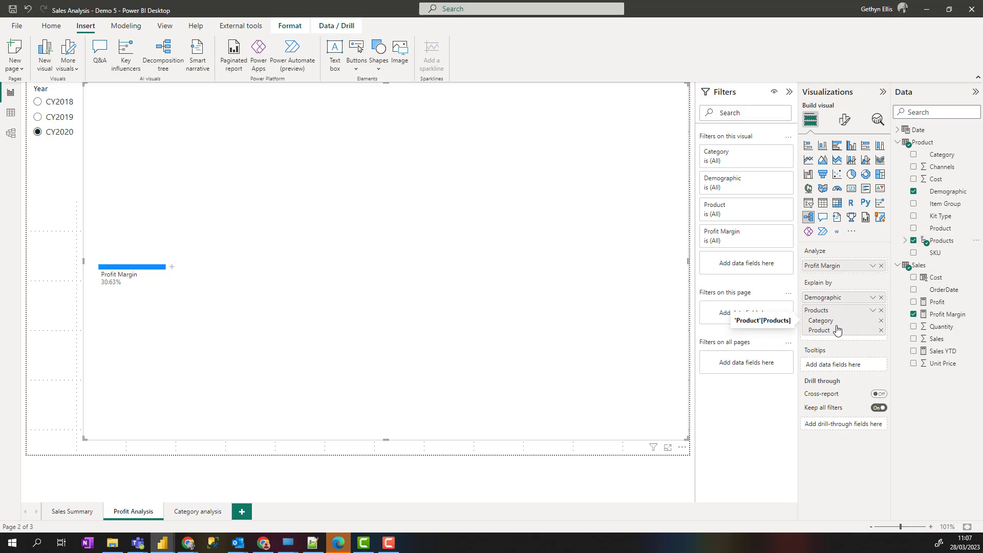
Remove the Product and Category levels from the tree's Explain by fields and add the Products hierarchy back
click(905, 240)
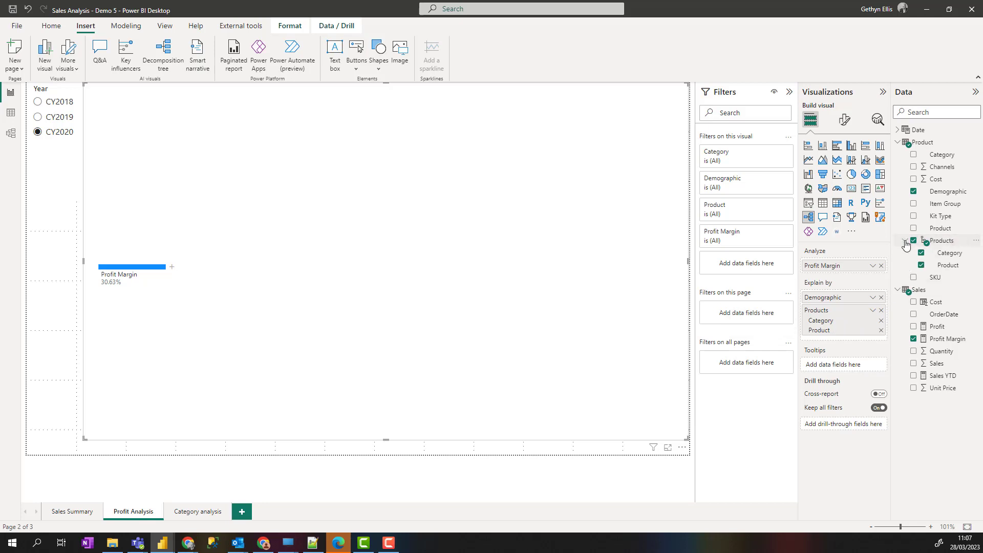
click(922, 263)
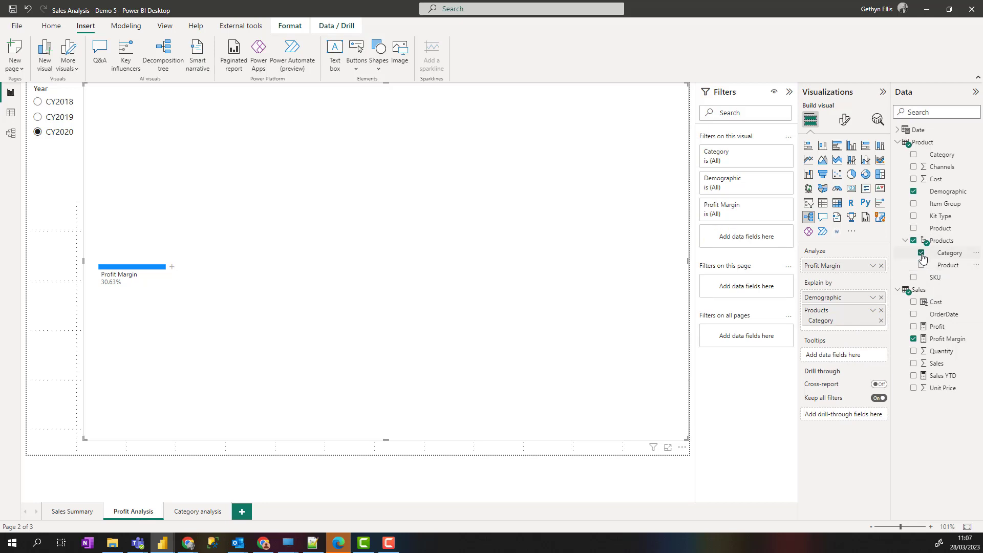
click(921, 253)
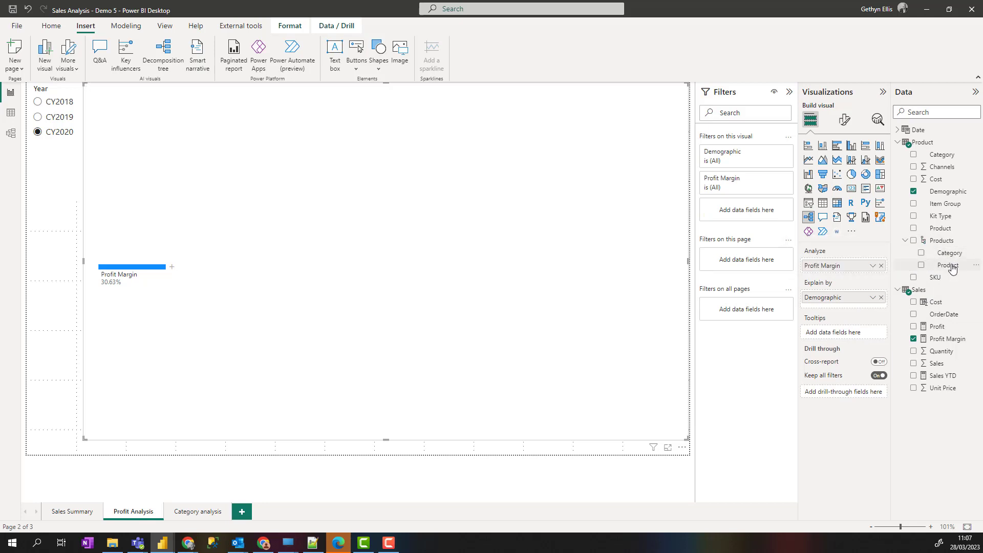
drag(951, 265, 848, 310)
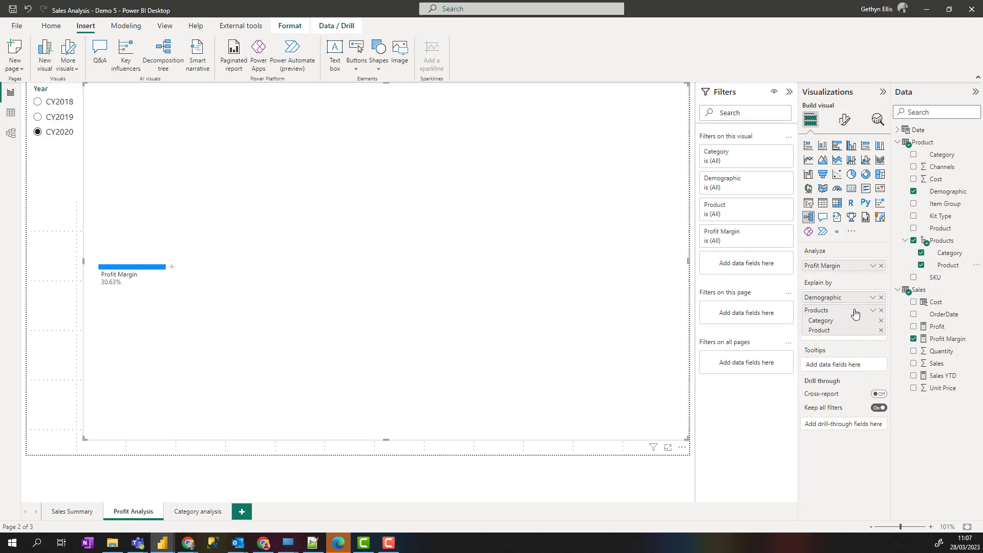
Expand the Profit Margin node of the decomposition tree using the High value AI split
click(171, 269)
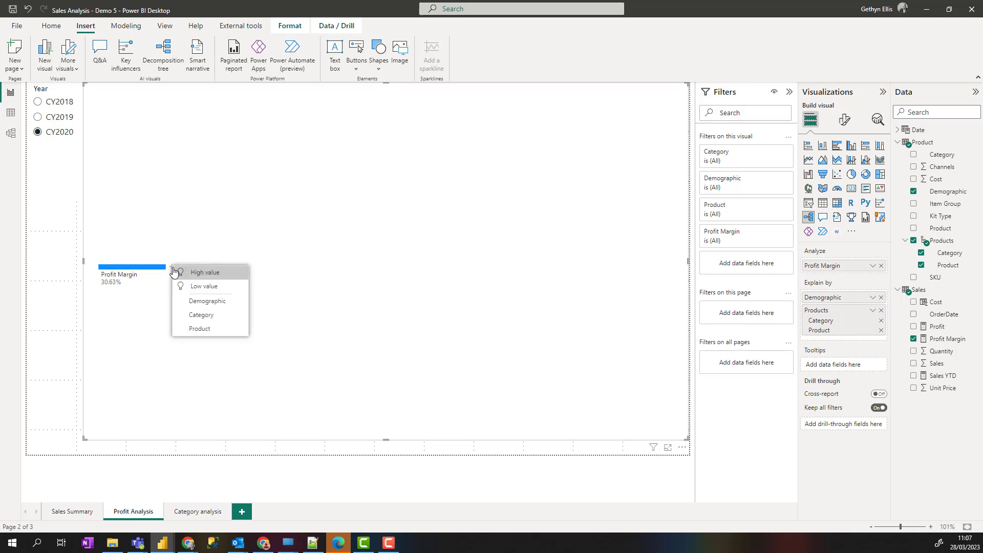
click(217, 277)
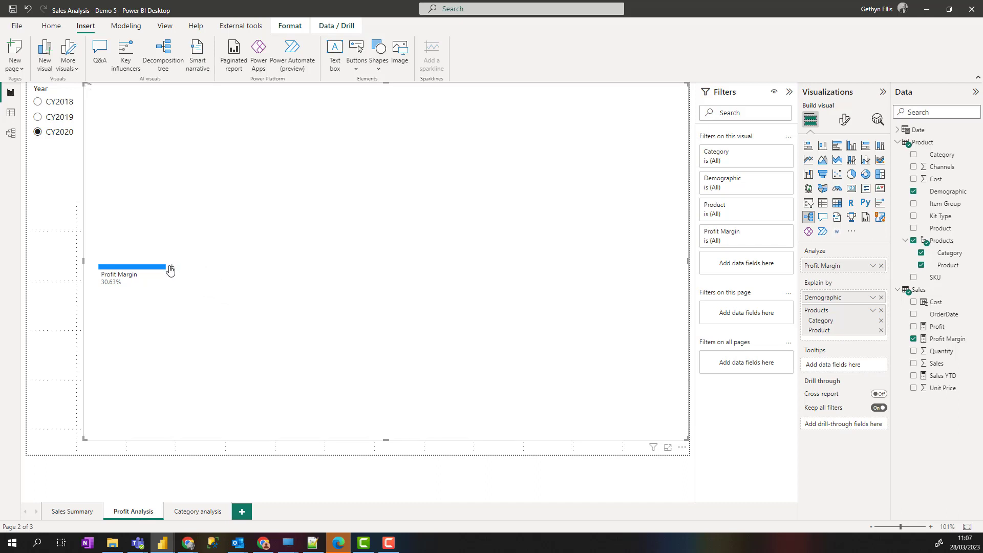
click(172, 267)
click(193, 273)
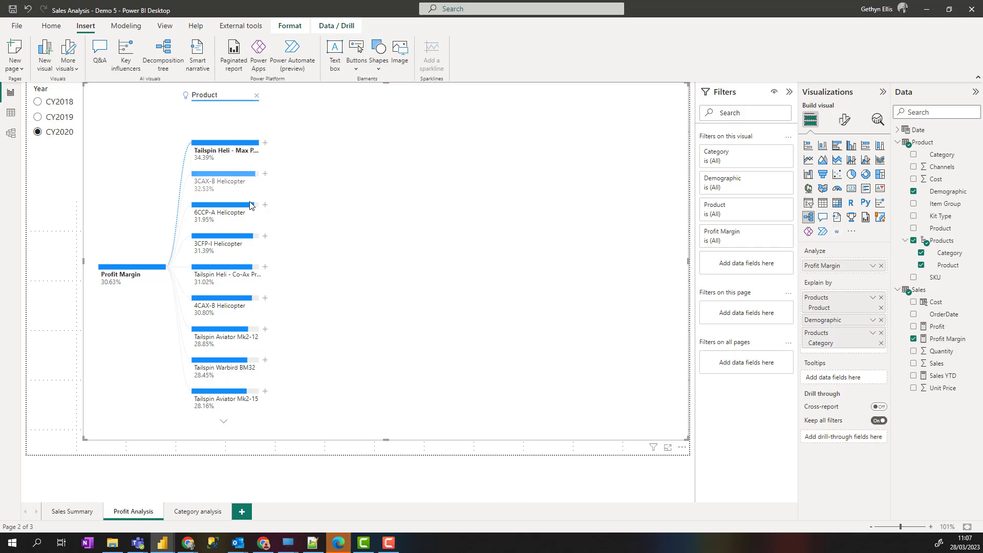
Reorder the tree's Explain by fields so that Demographic comes before the Product level
mouse_move(255, 342)
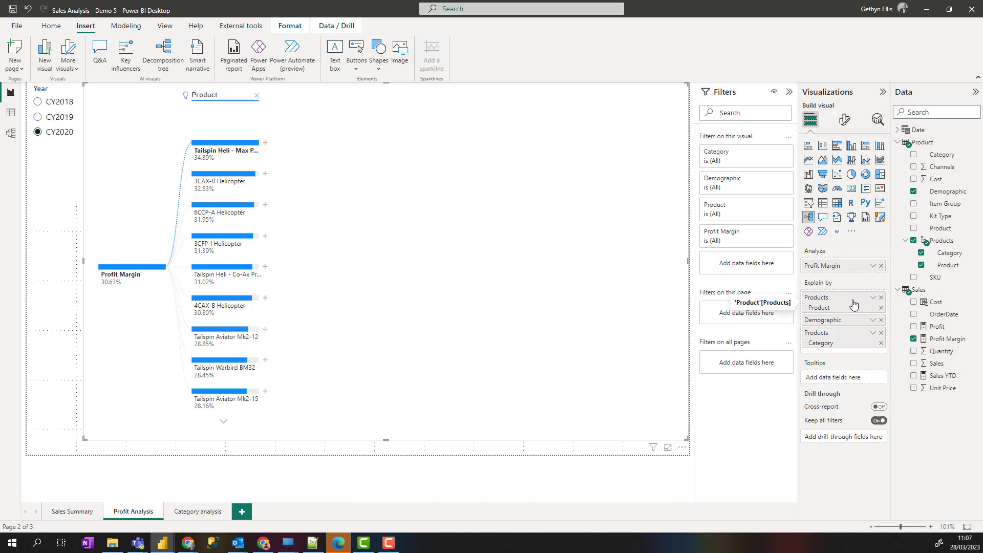
drag(854, 304, 851, 359)
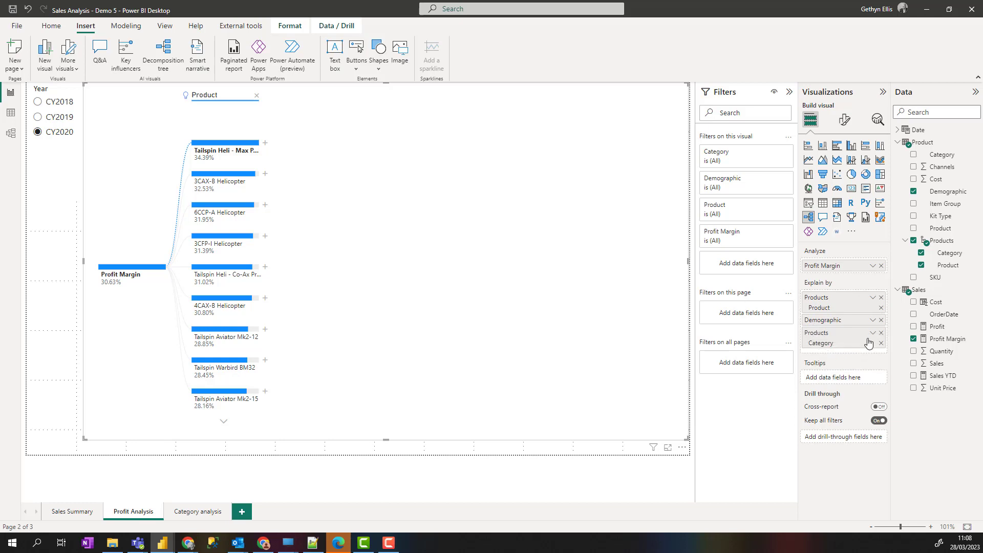
drag(846, 322, 846, 297)
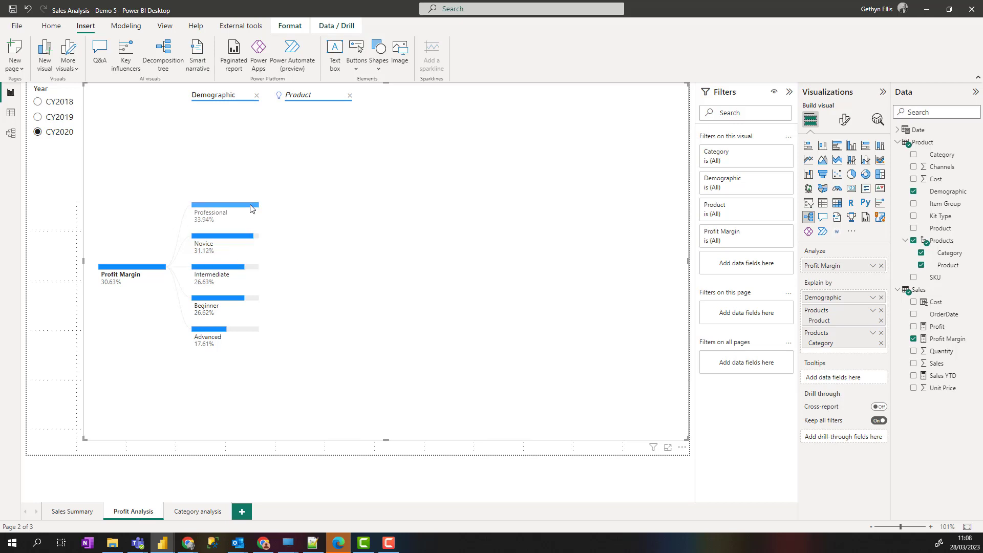
mouse_move(237, 215)
Copy the Year slicer from the Profit Analysis page to the Category analysis page, keeping it in sync
click(205, 511)
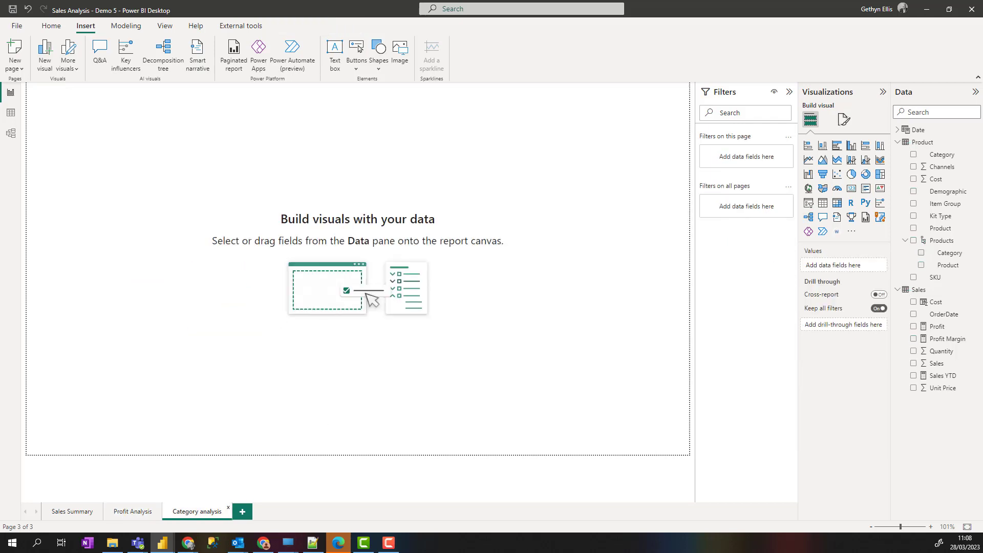
click(133, 512)
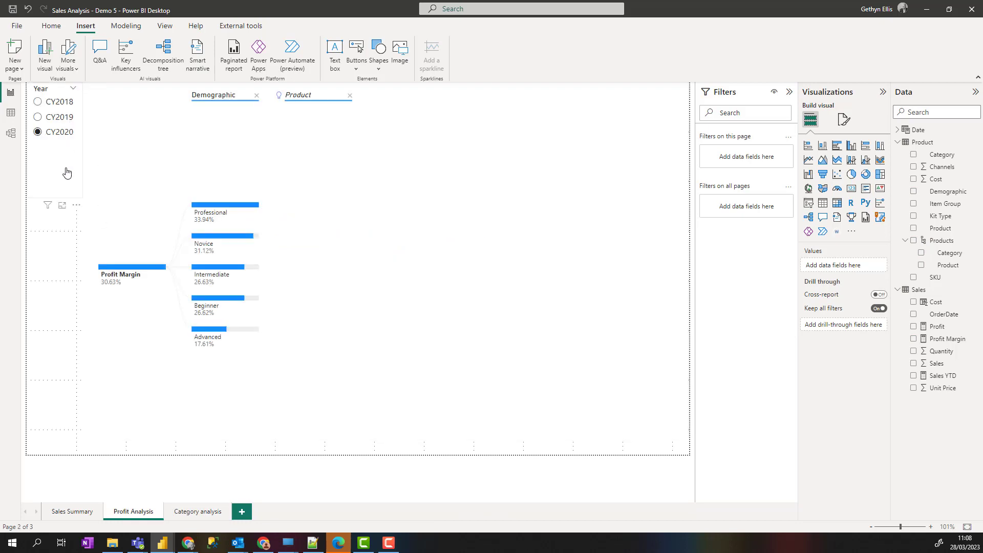
click(61, 190)
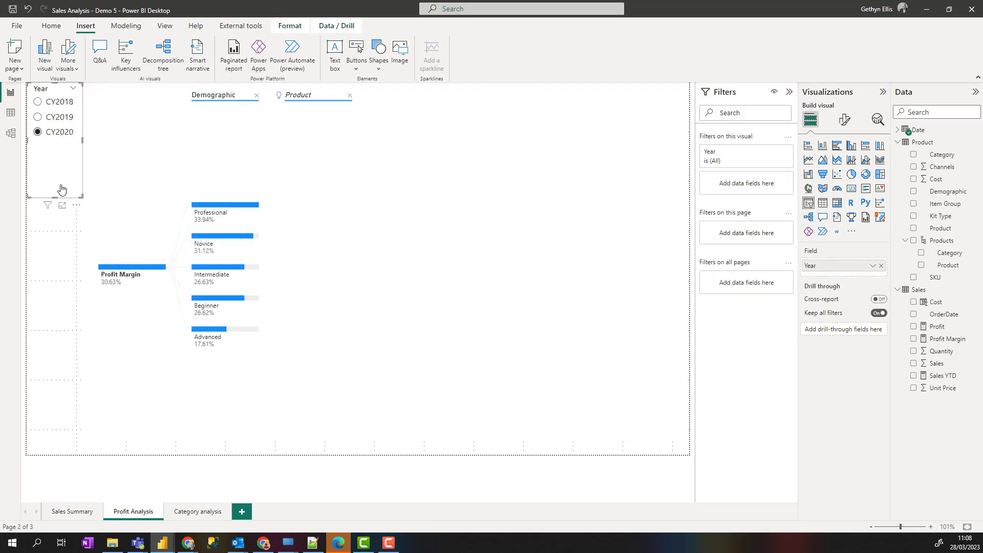
click(199, 514)
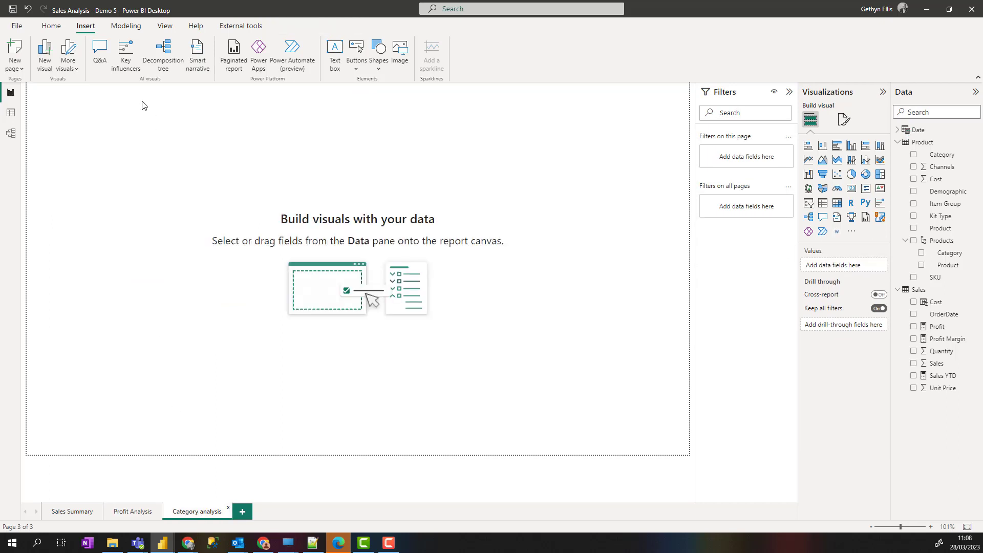
key(ctrl+v)
click(527, 288)
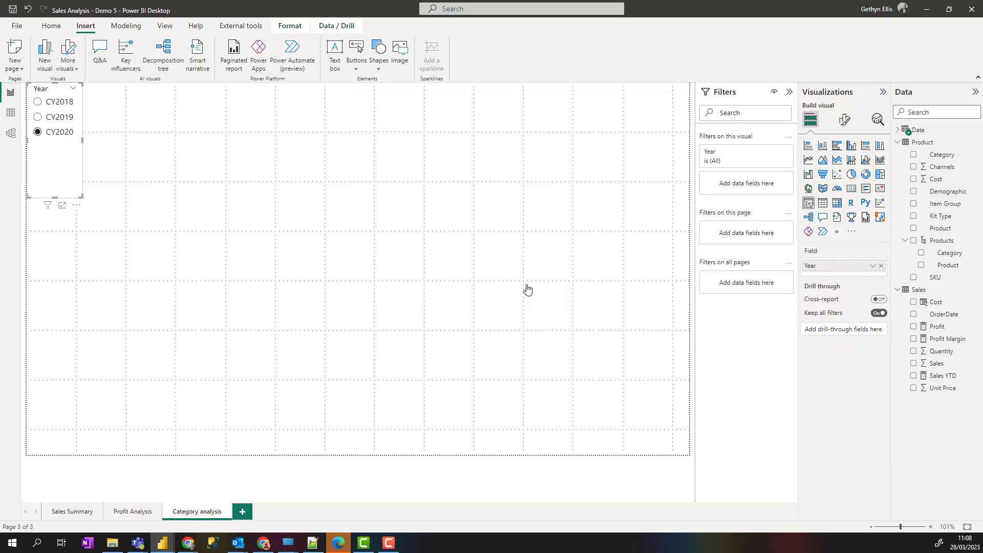
Add an empty matrix visual beside the Year slicer and enlarge it to fill the rest of the Category analysis page
click(839, 205)
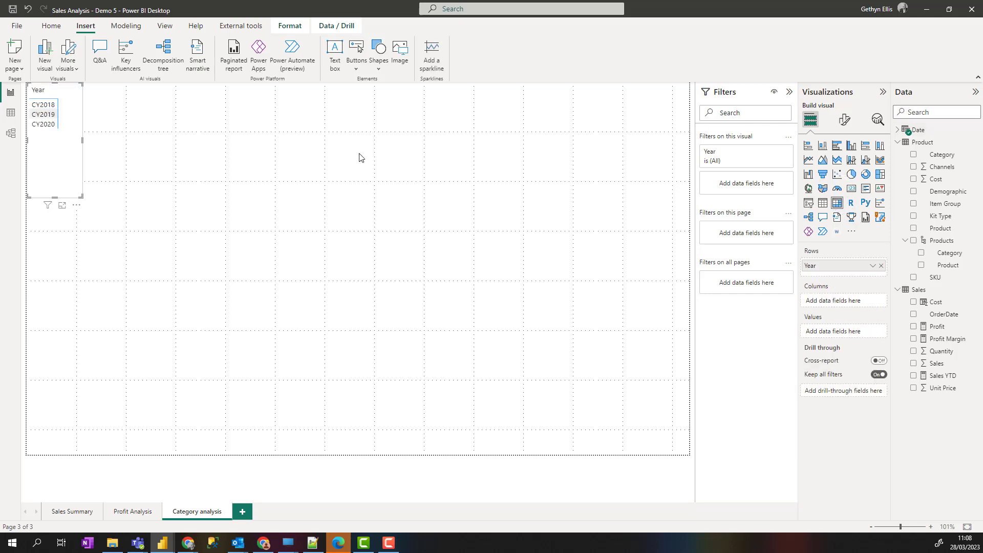
click(809, 209)
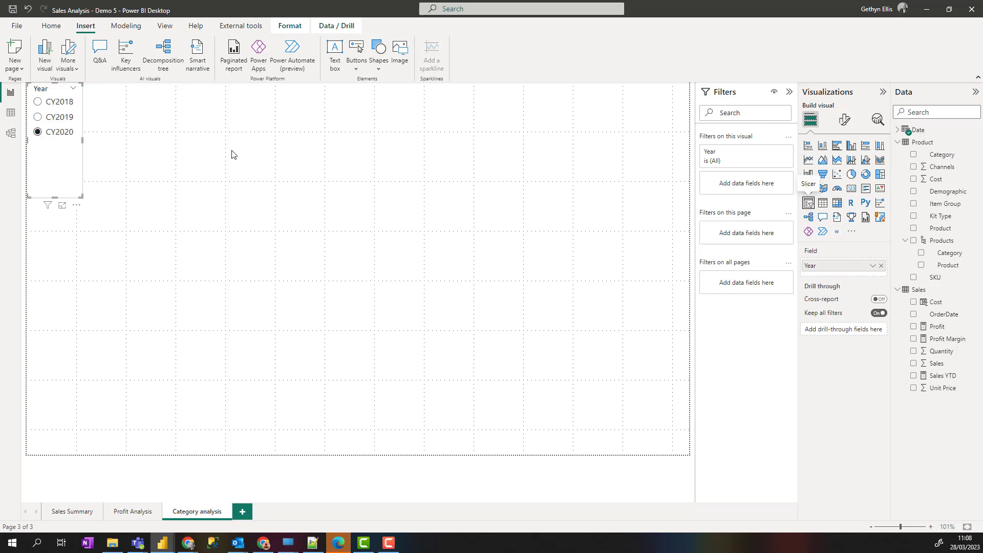
click(141, 156)
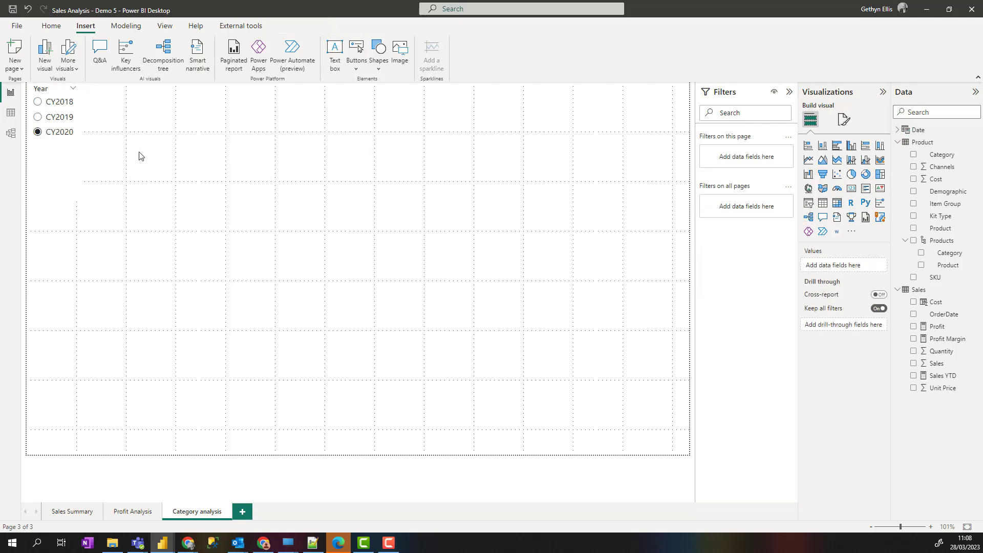
click(837, 202)
drag(172, 334, 148, 141)
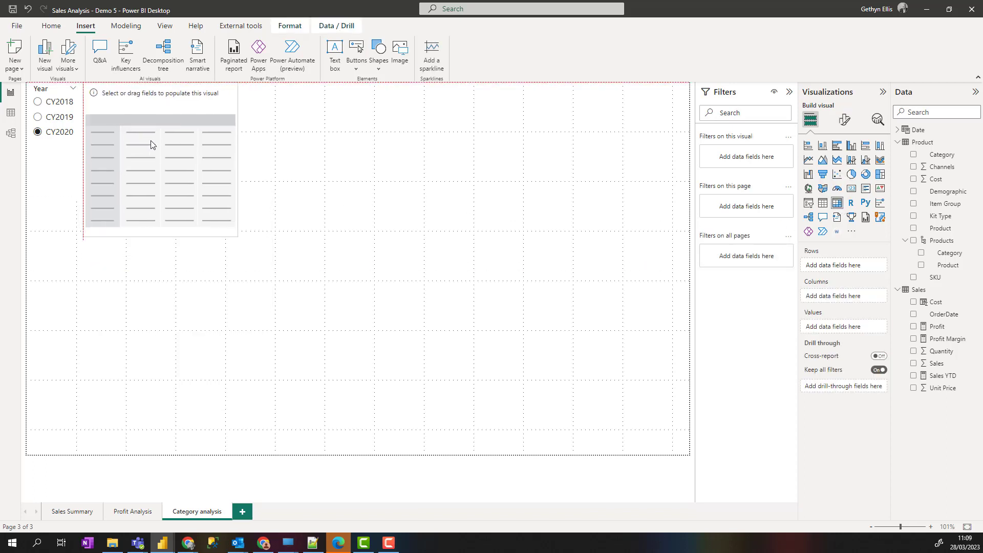
drag(235, 233, 678, 443)
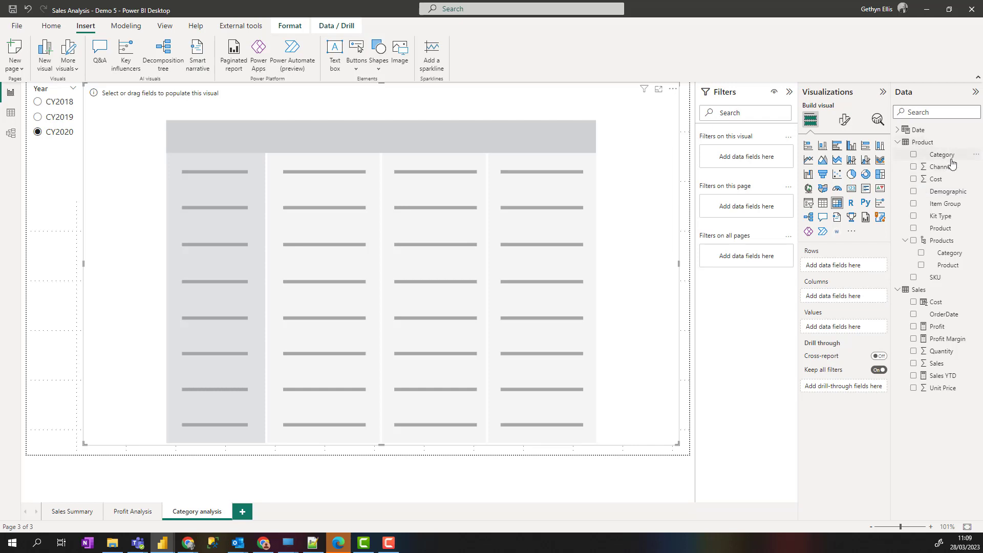
Create the list group Category (groups) from the Category field, with Trainer as one group and an Other group for all ungrouped values
click(977, 160)
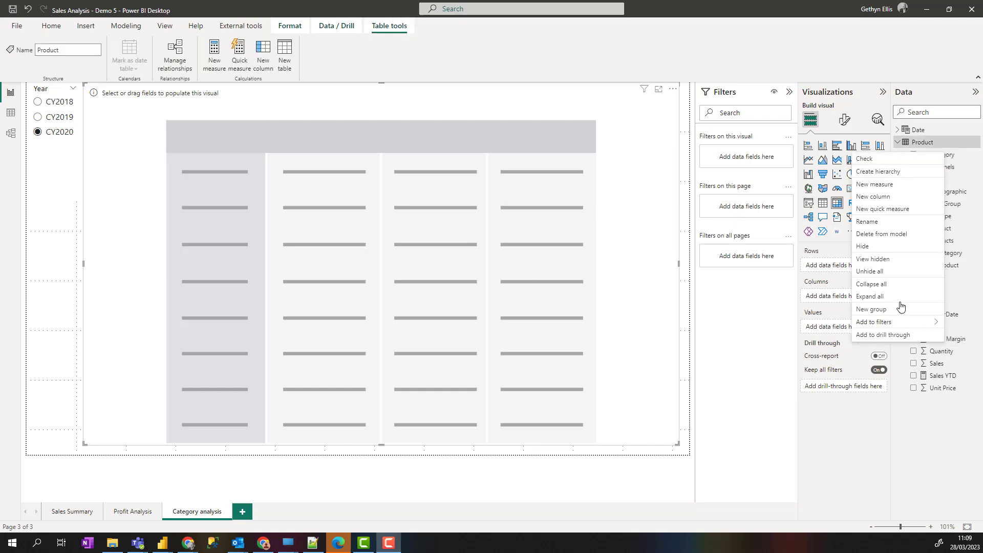
click(891, 317)
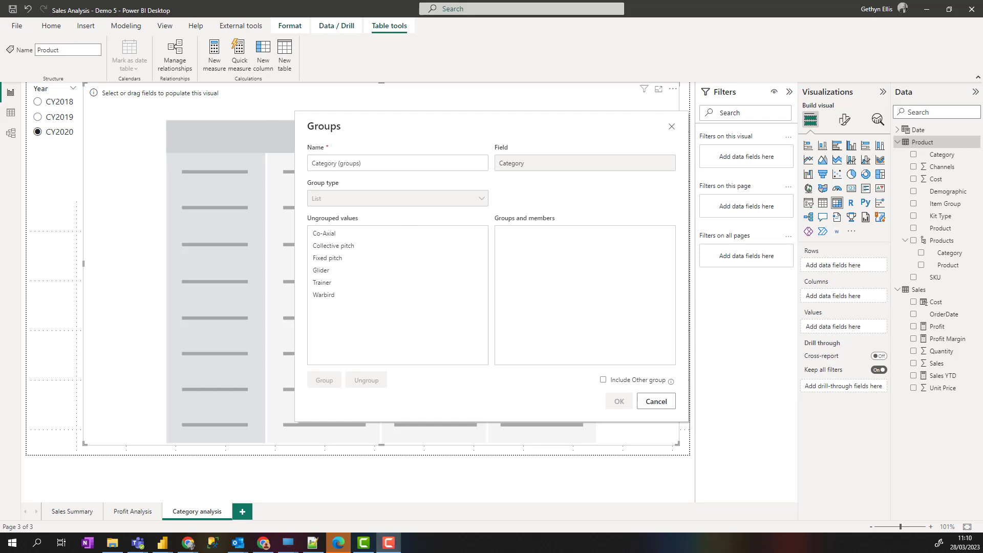
click(326, 283)
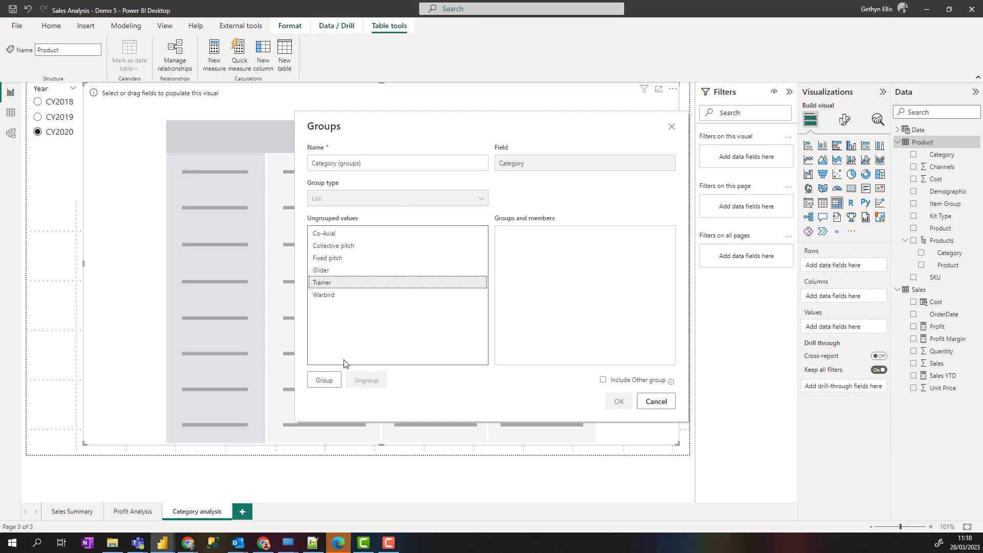
click(324, 380)
click(607, 382)
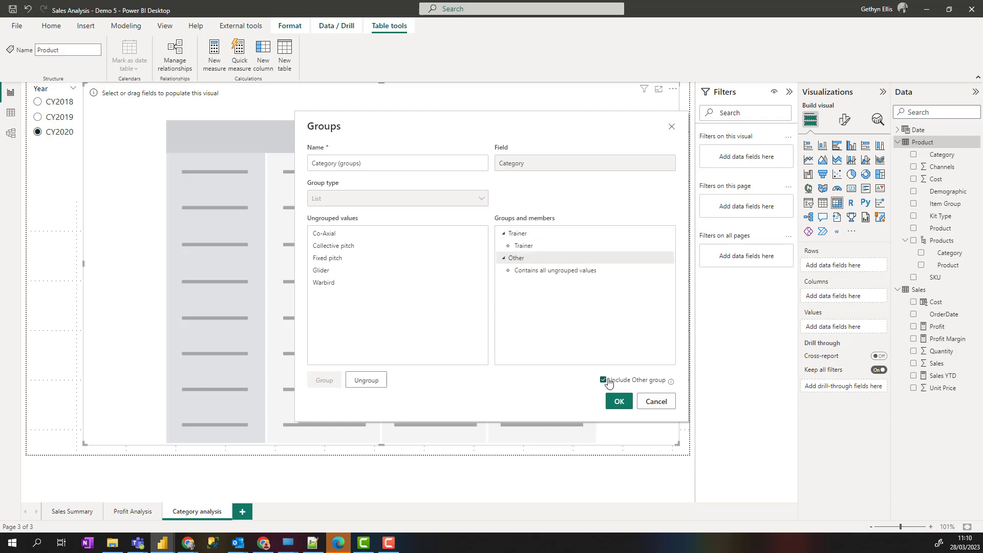
click(621, 404)
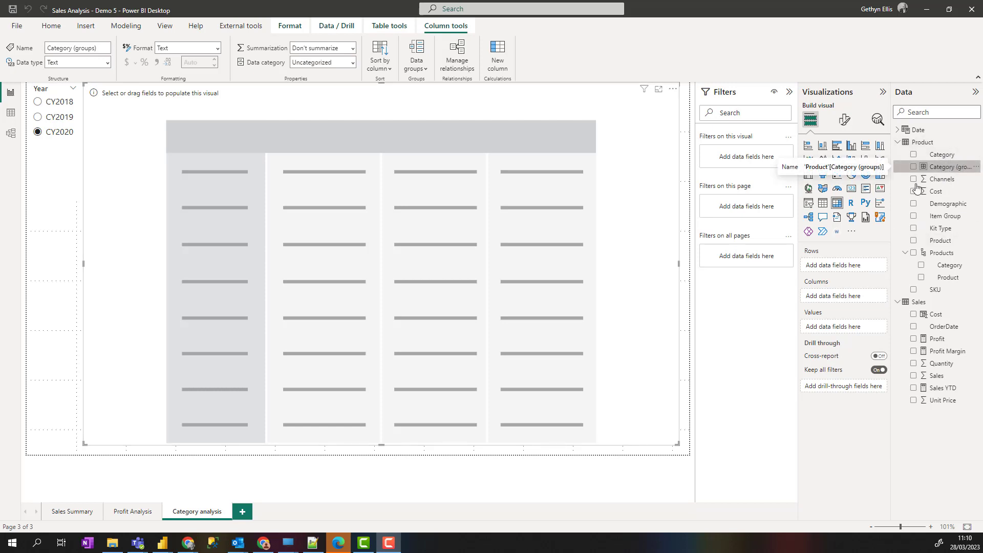
Add Category (groups) and Product to the matrix rows, and check the products listed under the Other group
drag(940, 229, 869, 264)
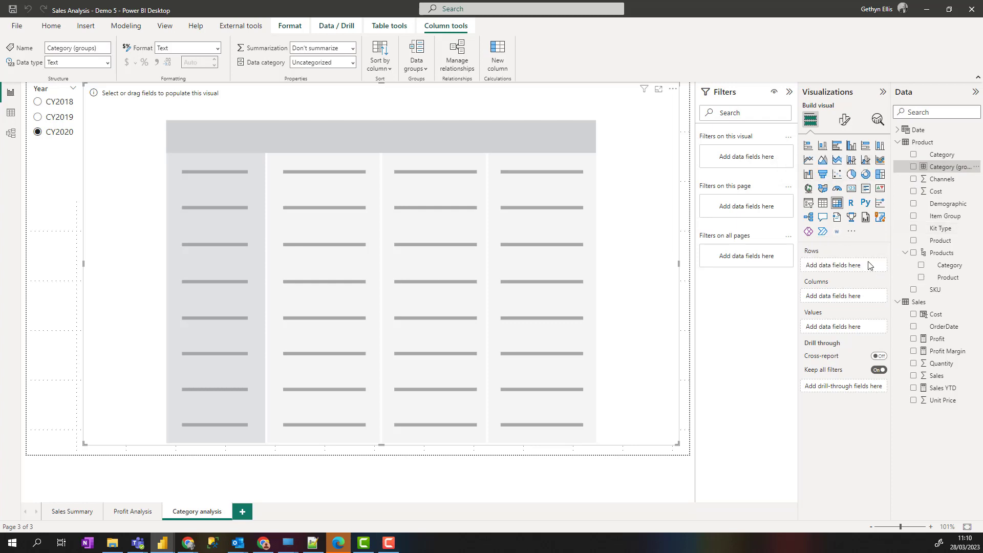
click(914, 168)
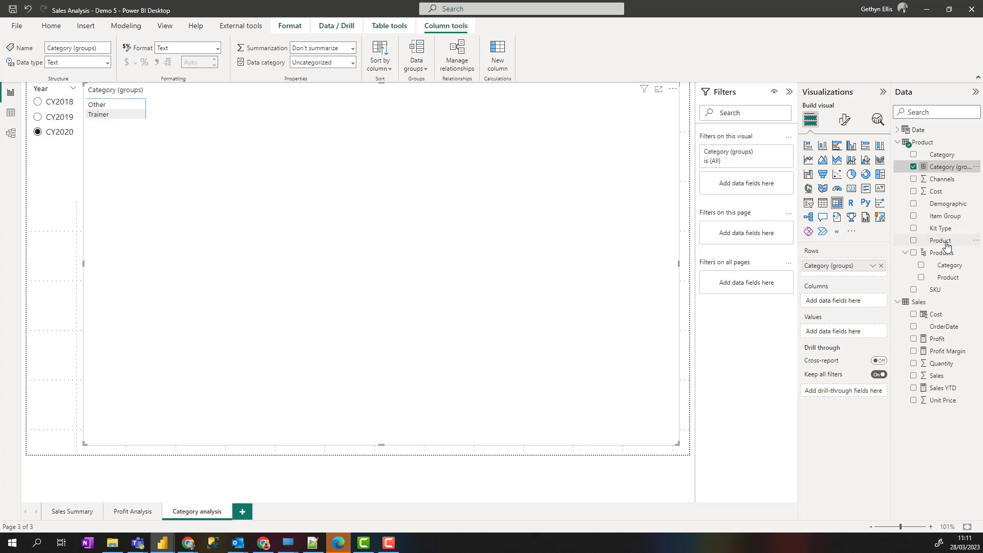
drag(947, 247, 866, 278)
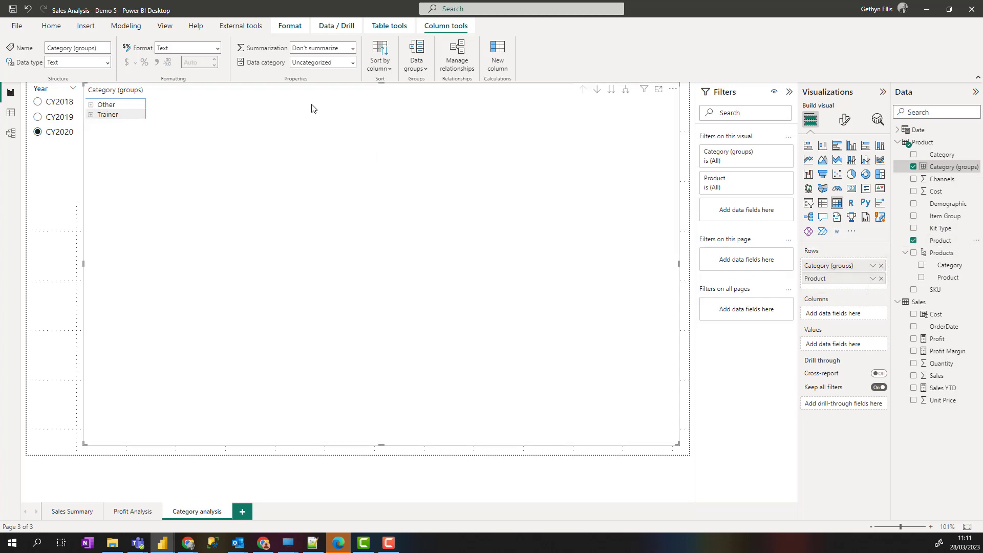
click(91, 105)
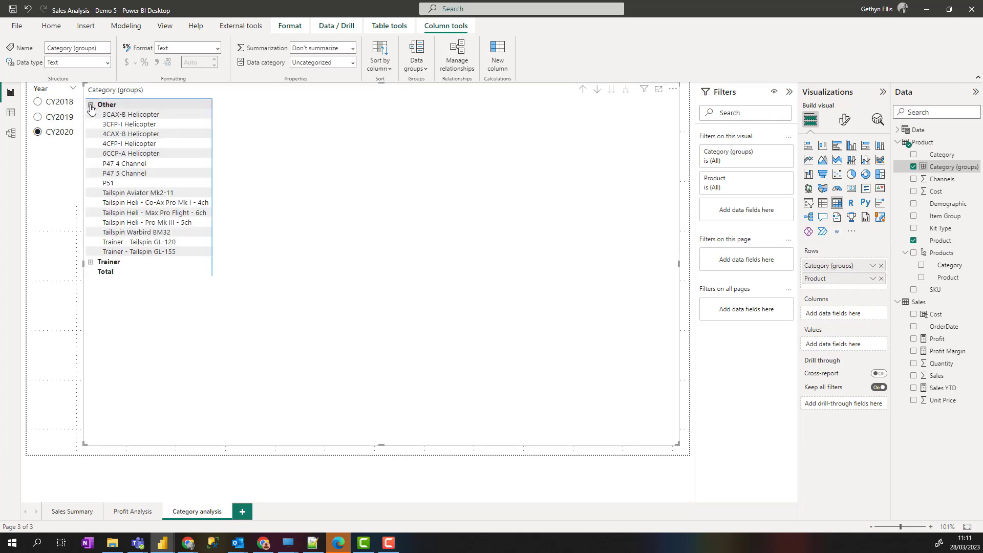
click(91, 105)
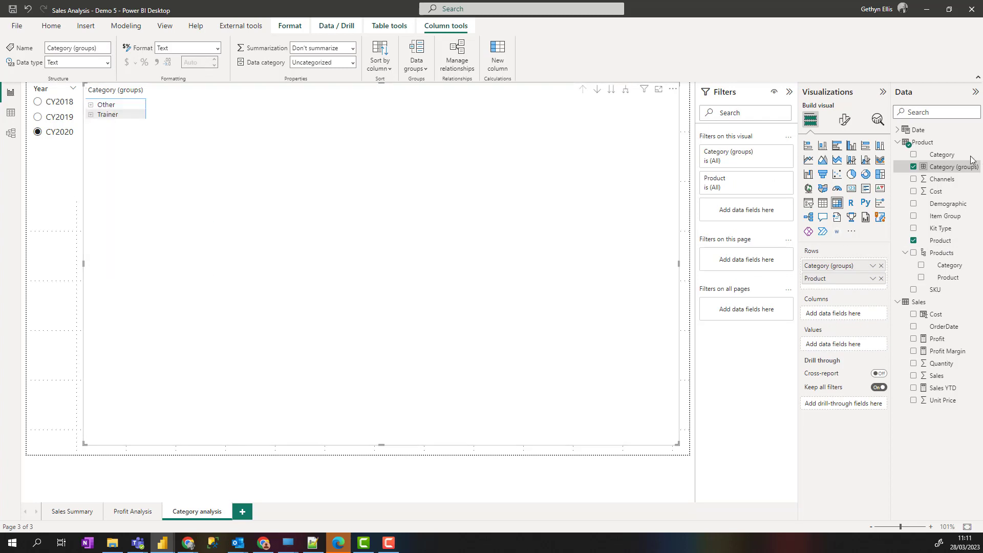
Add Quantity, Sales, Cost and Profit Margin from the Sales table as the matrix values
click(914, 363)
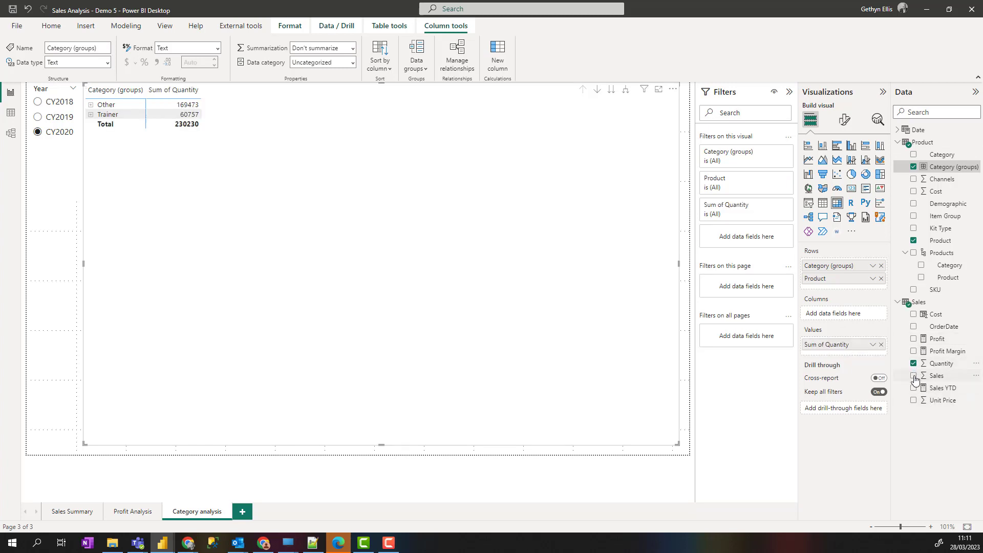
click(915, 377)
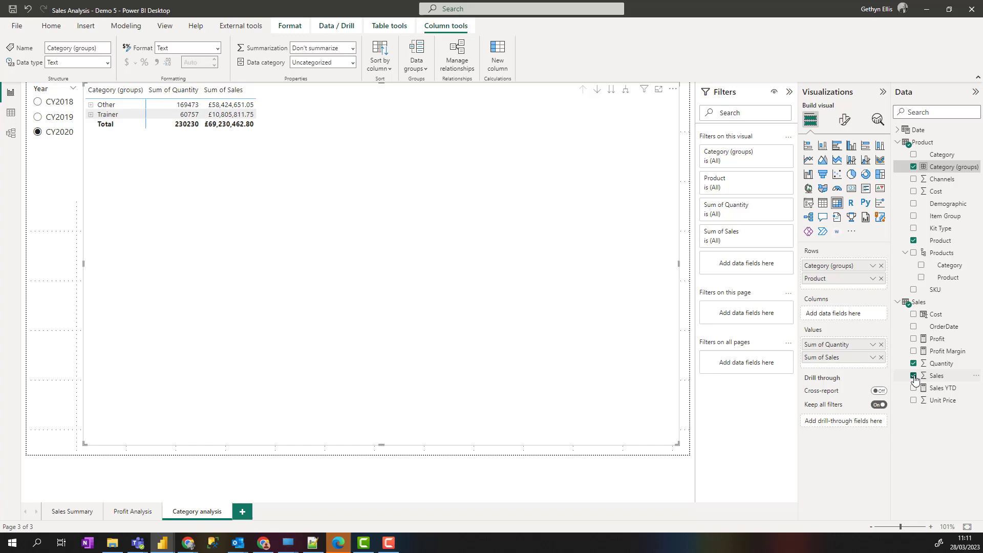
click(914, 315)
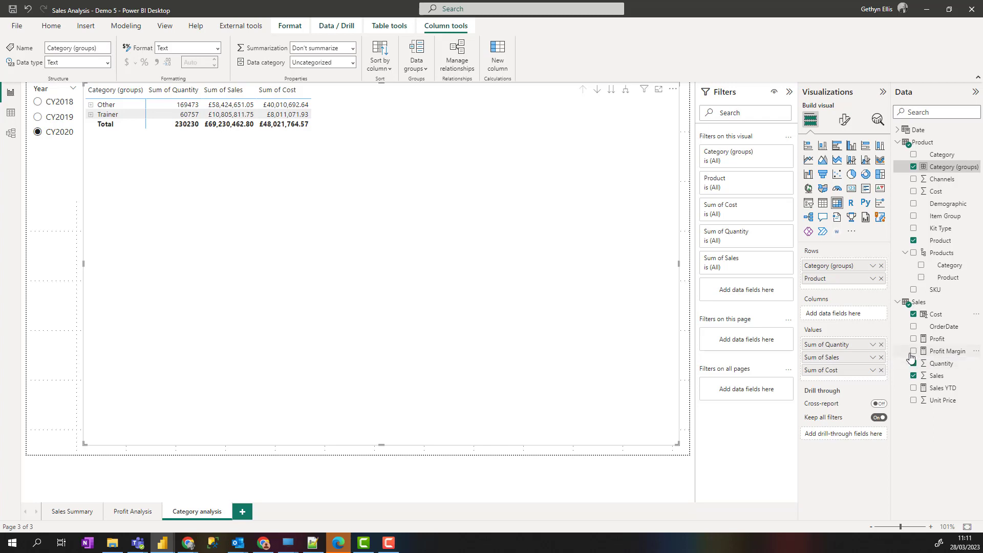
click(914, 351)
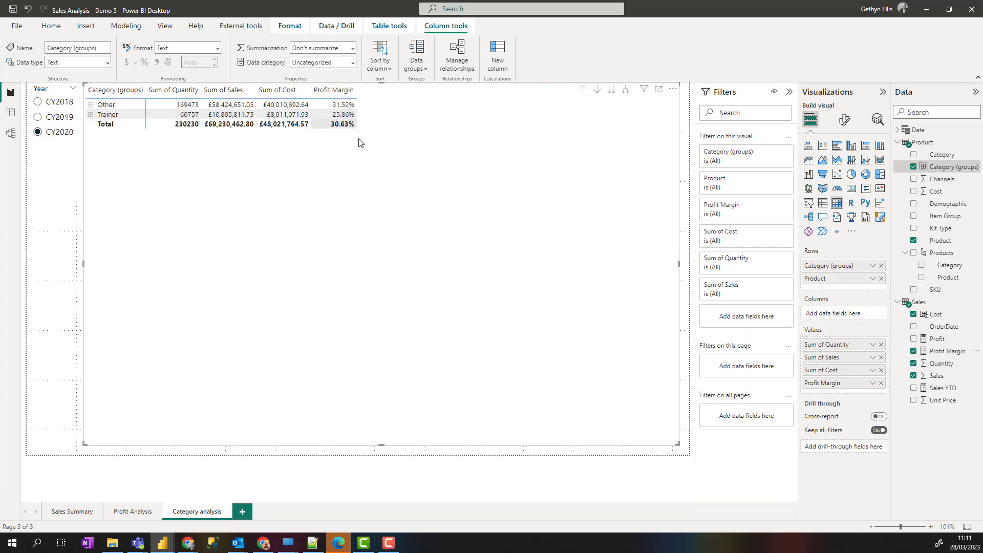
Start background color conditional formatting for the matrix's Profit Margin values, using Rules as the format style
click(870, 384)
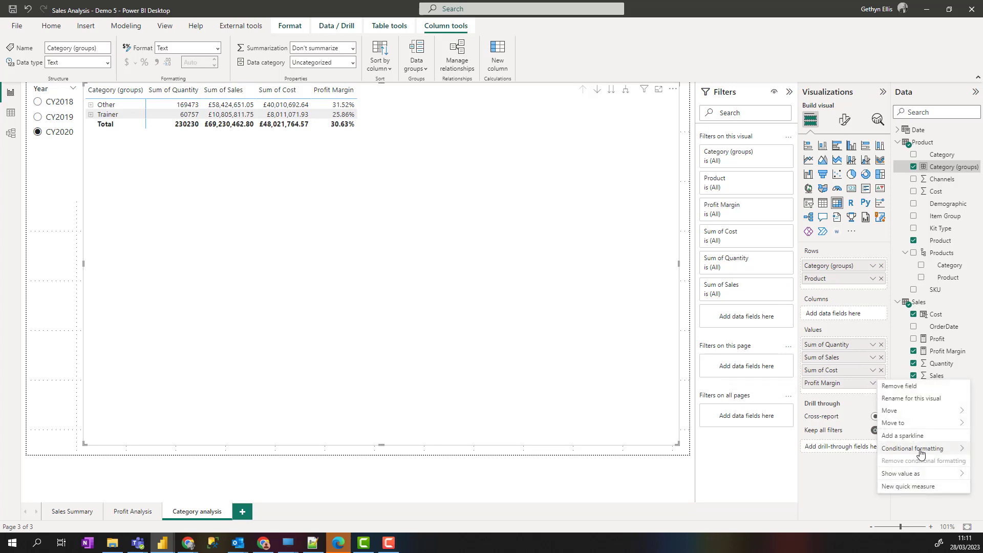
mouse_move(907, 451)
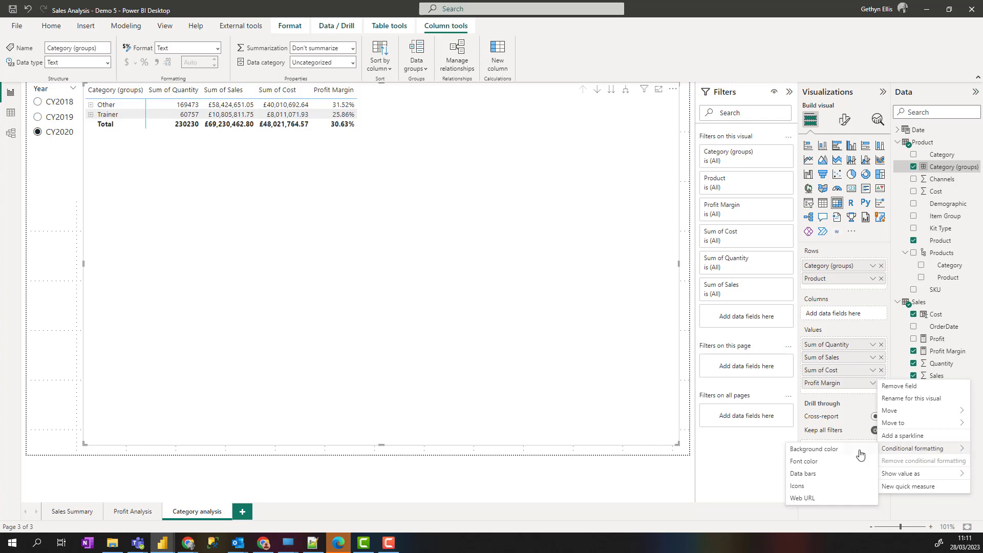
click(825, 453)
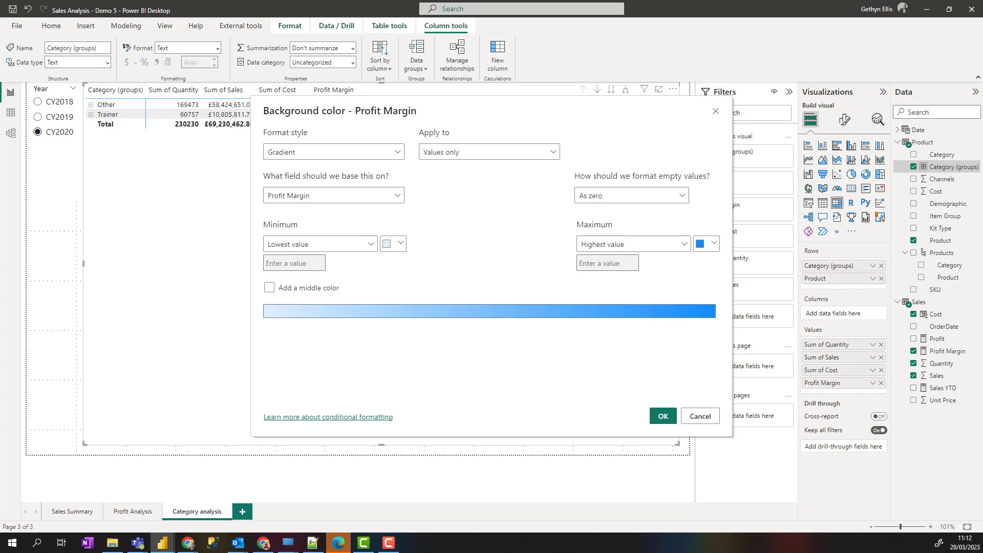
click(308, 153)
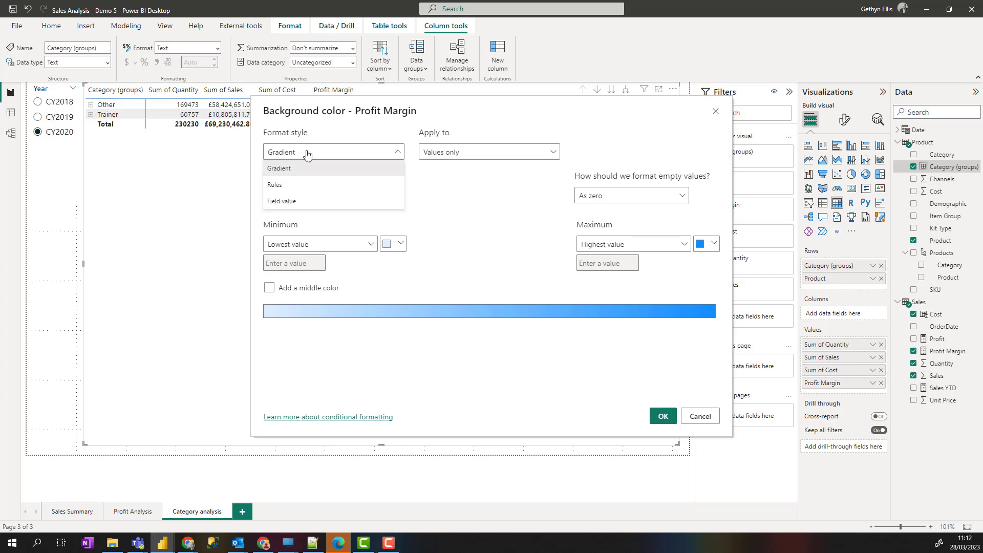
click(282, 192)
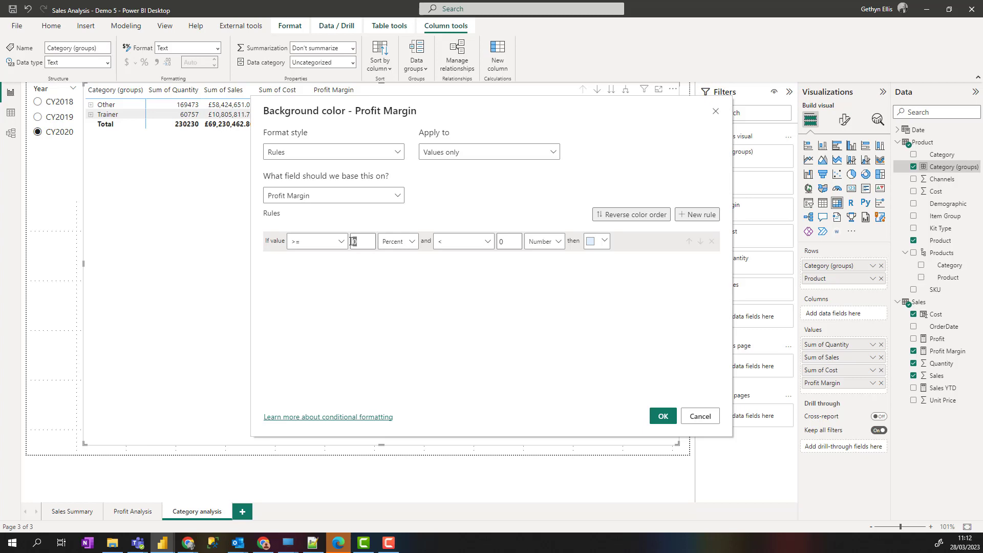
Define the first rule to color Profit Margin values from 0 percent to below 15 percent red
text(1)
key(BackSpace)
key(BackSpace)
text(0)
click(547, 244)
click(539, 275)
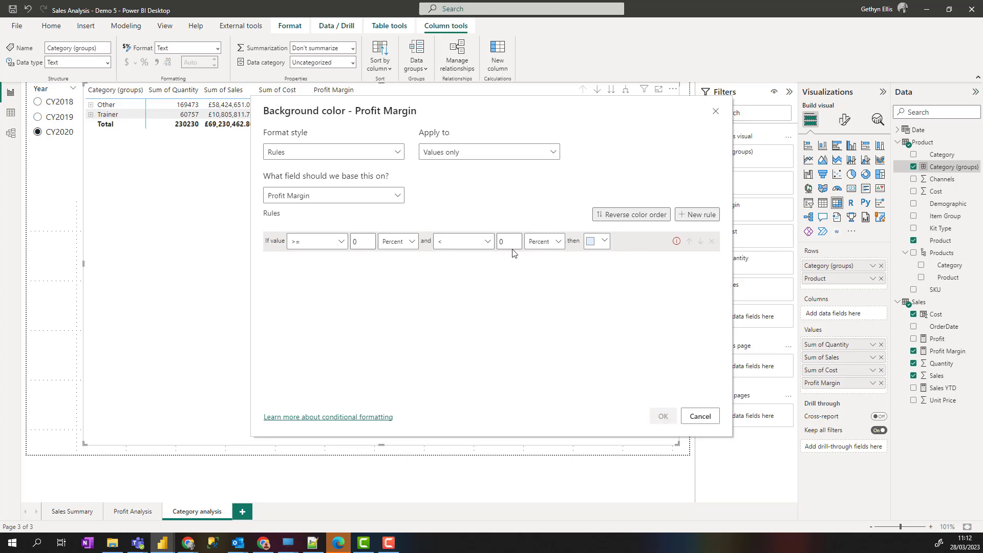
drag(501, 242, 530, 246)
text(15)
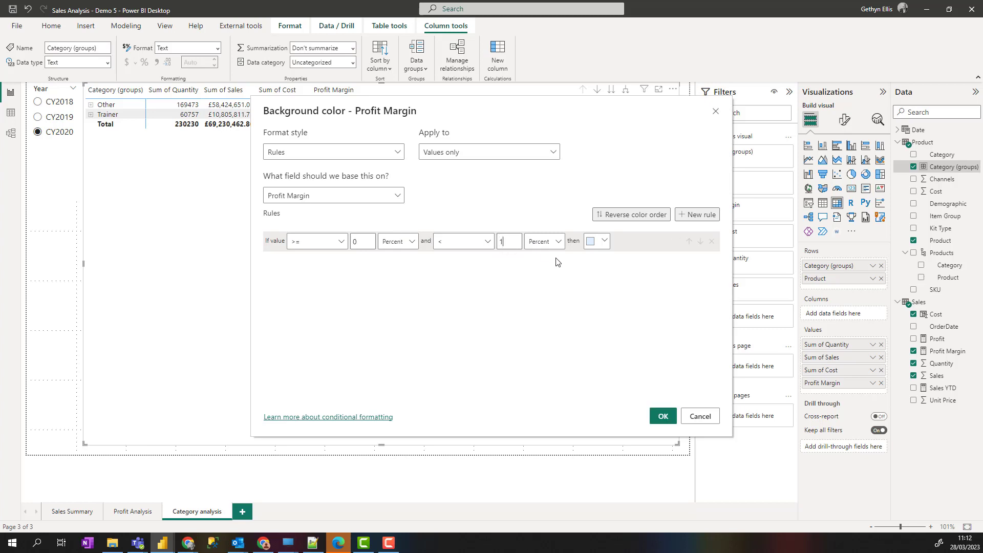
click(605, 242)
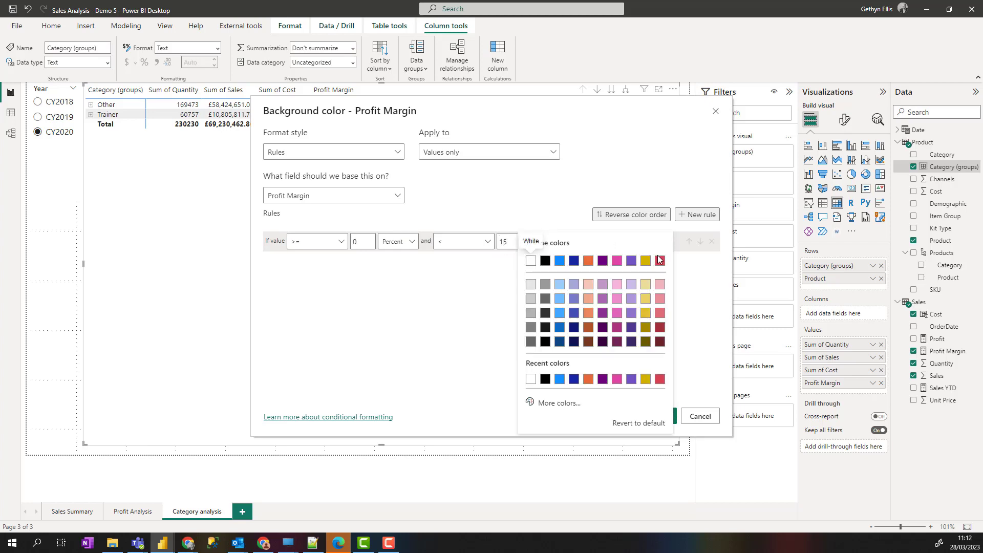
click(660, 261)
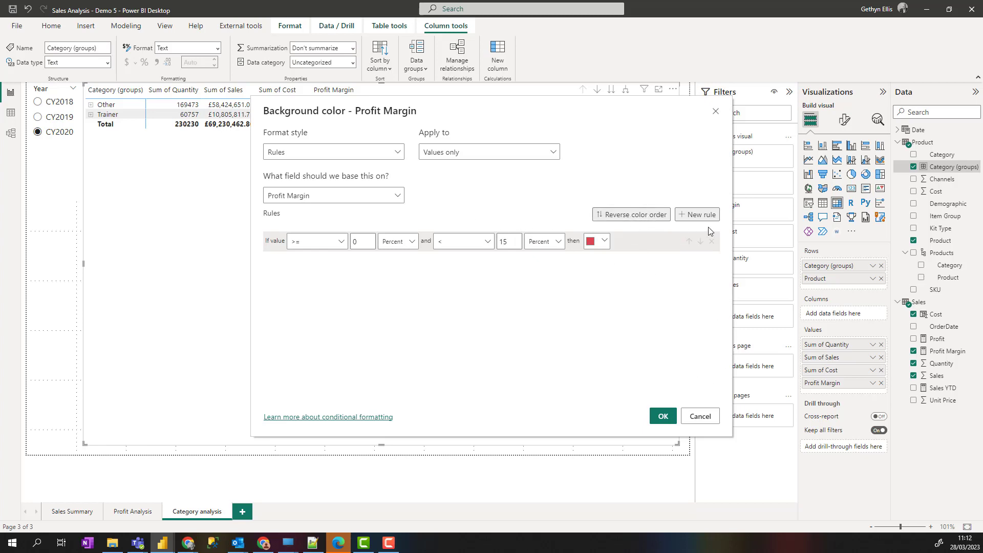
Add a second rule with a lower limit of 15 percent, an upper limit of 20 and a dark yellow color
click(697, 215)
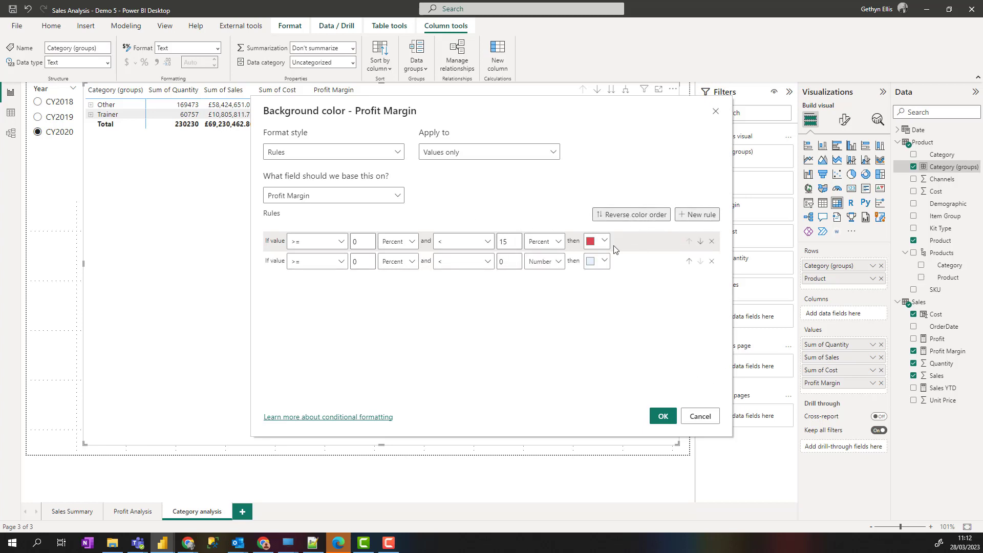
double_click(355, 261)
text(15)
double_click(504, 262)
text(20)
click(602, 263)
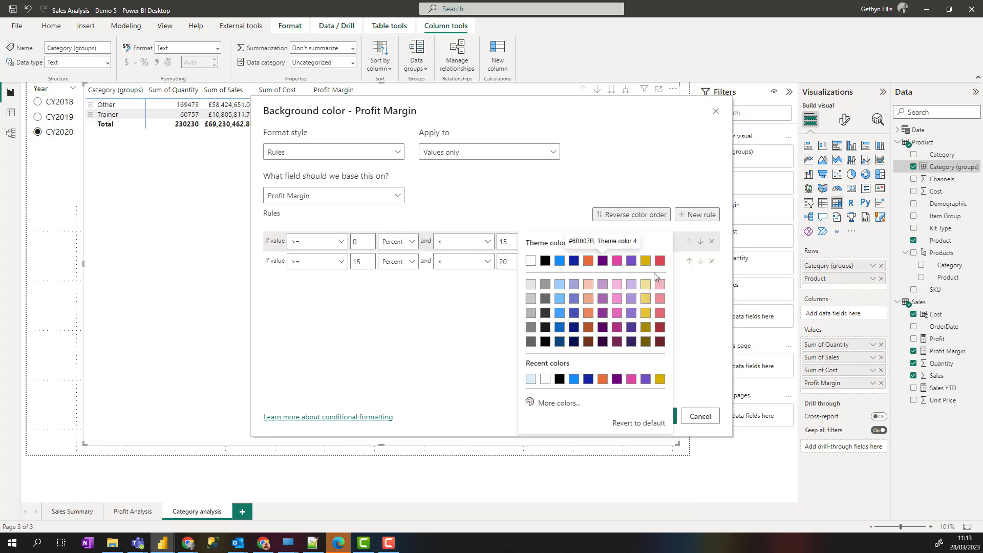
click(649, 265)
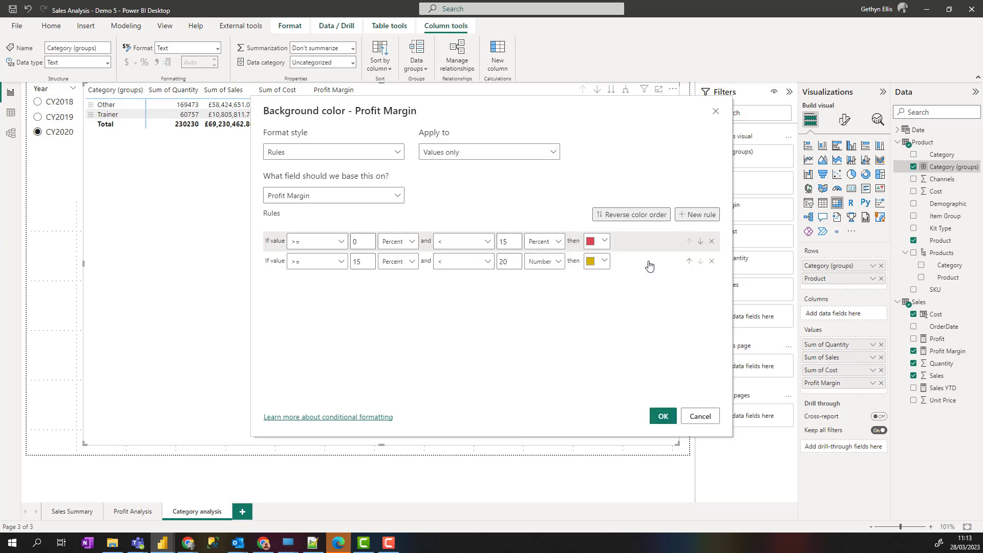
Add a third rule with a lower limit of 20 percent, and set the second rule's upper limit unit to Percent
click(699, 214)
double_click(355, 281)
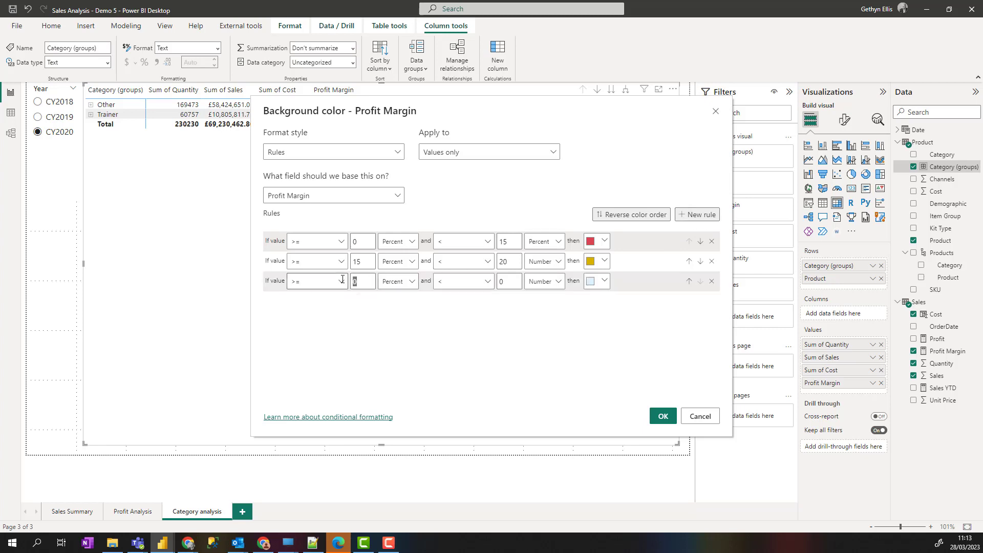
text(20)
click(545, 262)
click(549, 296)
Give the third Profit Margin rule a custom light green background color, #DEFFE2
click(605, 282)
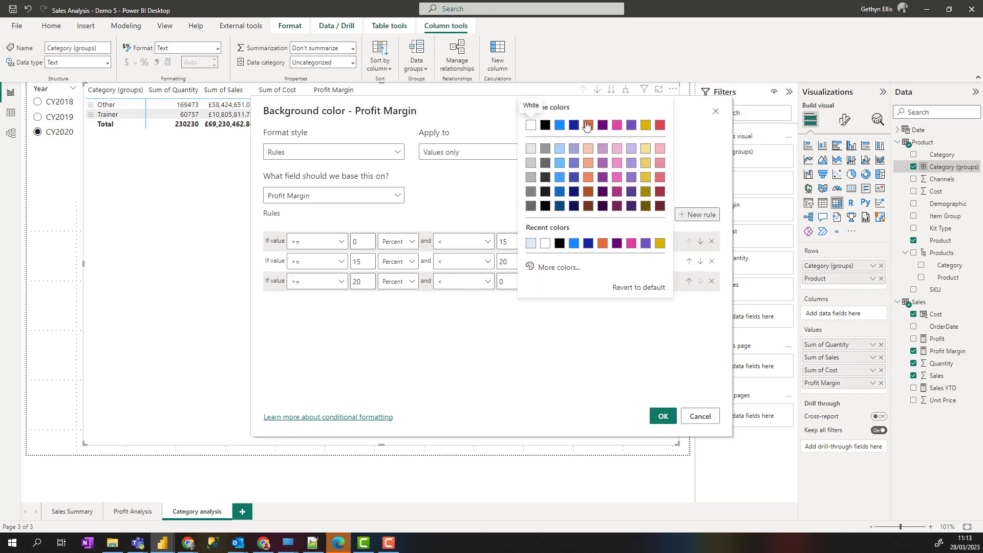
click(566, 268)
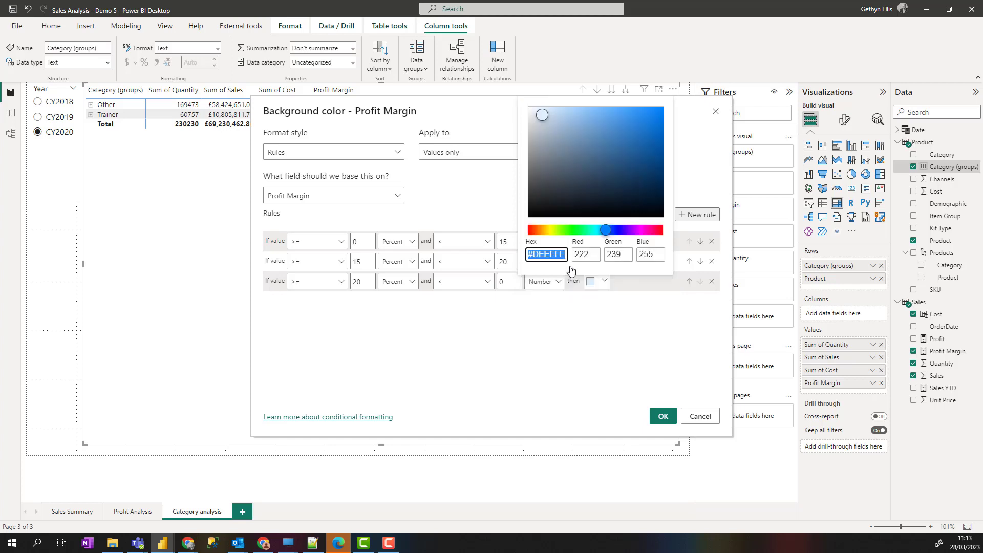
click(577, 231)
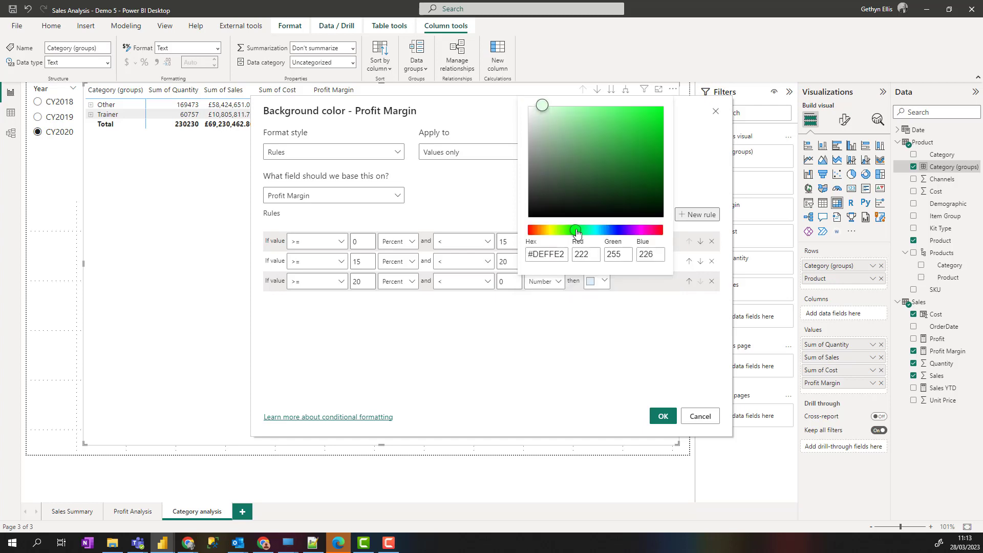
click(664, 414)
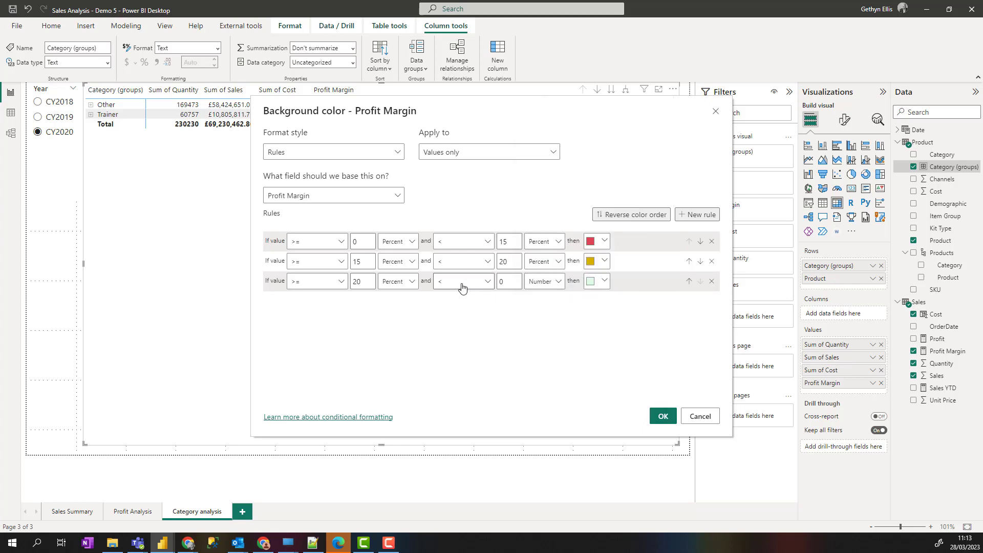
Set the third rule's upper limit to 100 with Percent as its unit
click(546, 283)
click(539, 315)
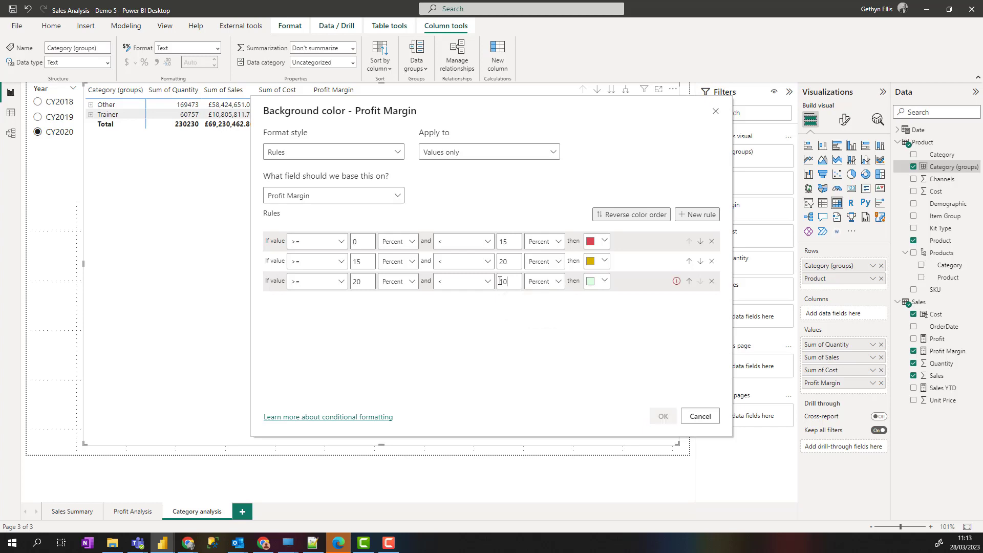
text(0)
key(BackSpace)
key(BackSpace)
text(5)
mouse_move(676, 282)
click(487, 282)
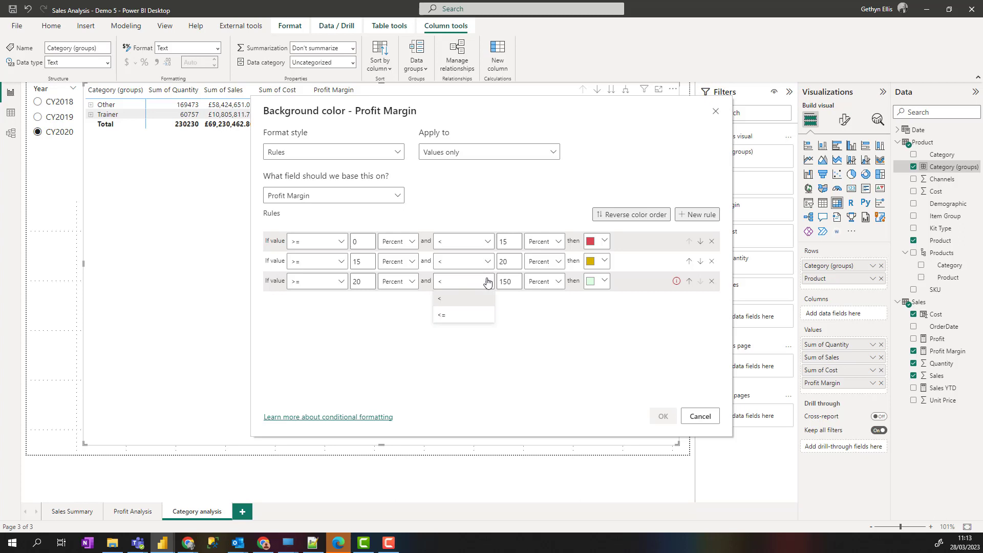
click(513, 283)
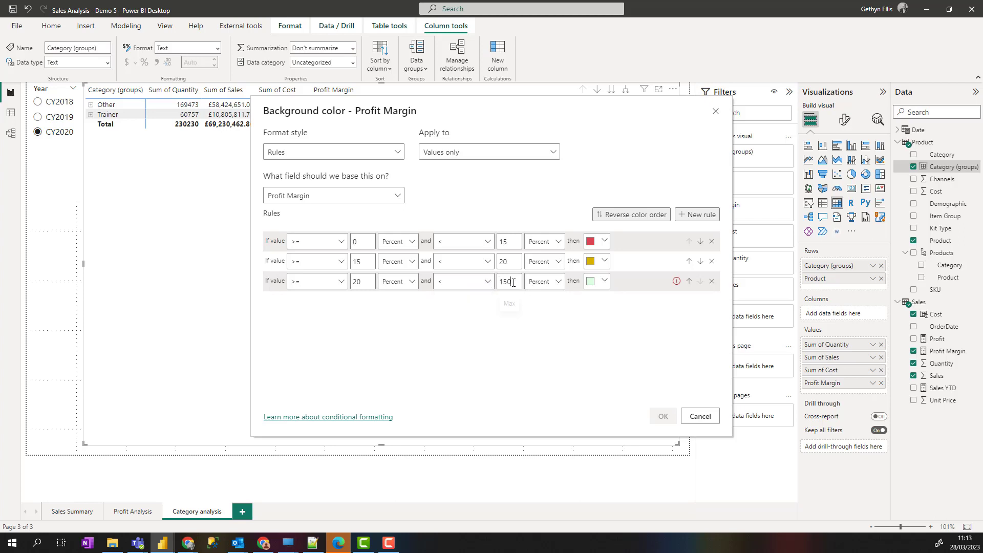
text(0)
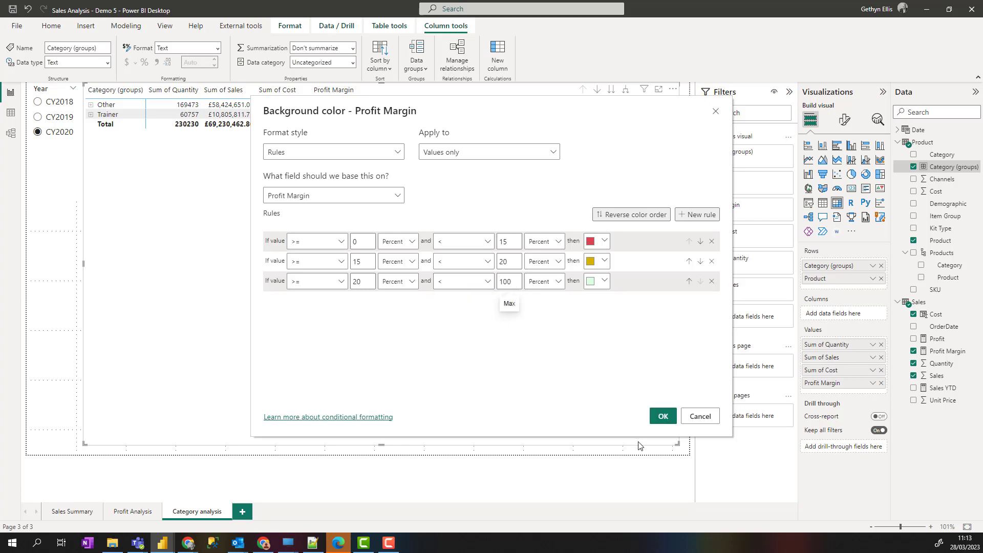
Change the third rule's upper comparison to less than or equal (<=) and apply the background color rules
click(471, 281)
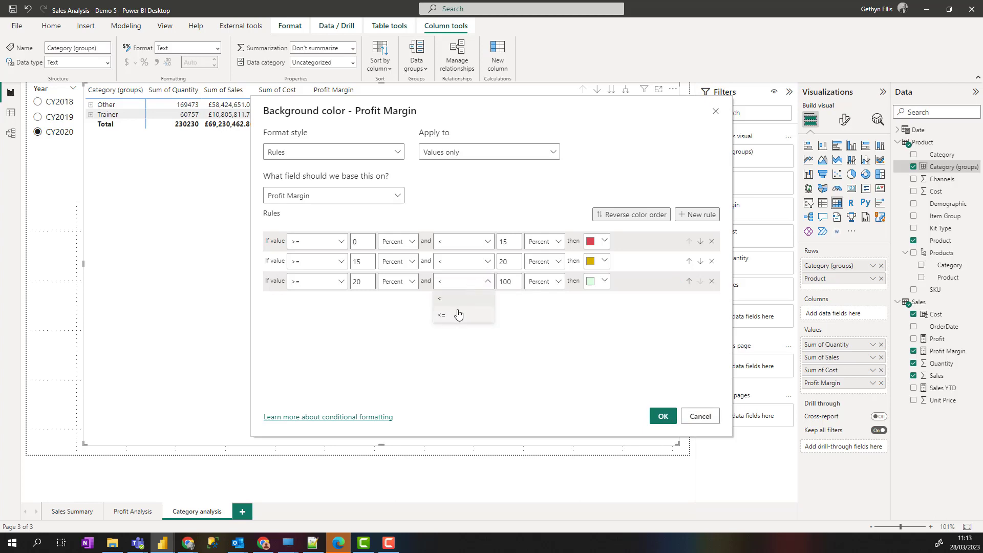
click(458, 315)
click(664, 417)
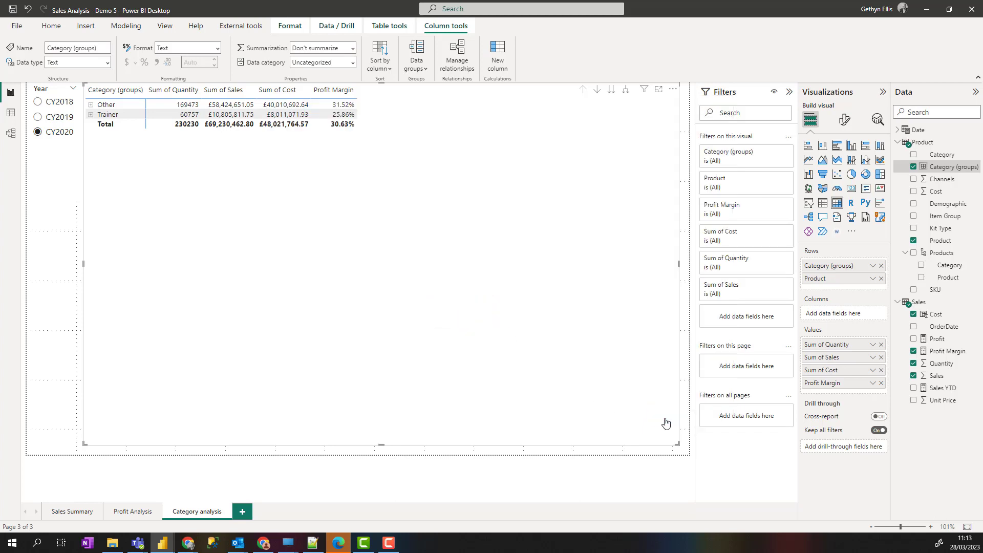
Expand the Trainer and Other groups in the matrix to show the colored Profit Margin of each product
click(91, 115)
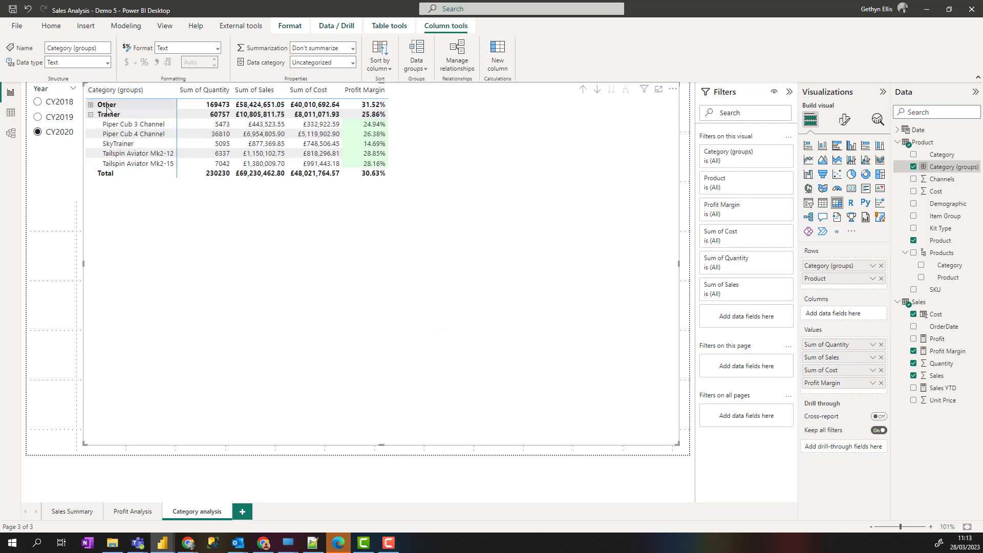
click(91, 105)
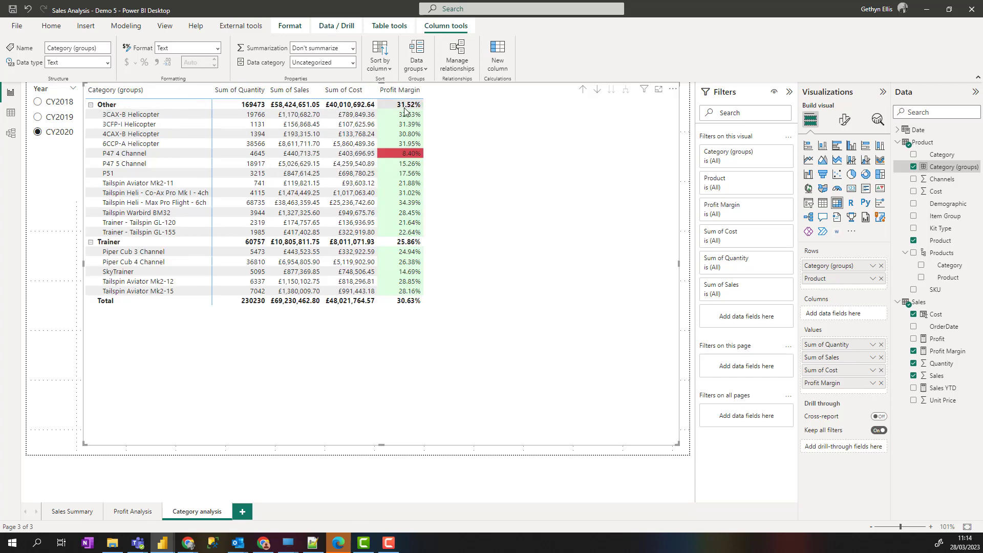